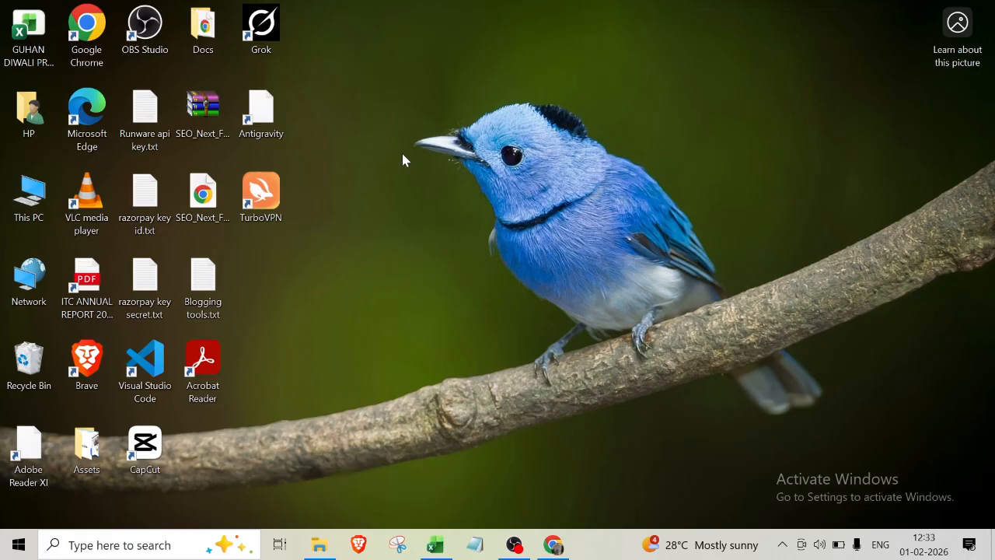
Switch to the Name_range_calculationdataset workbook in Excel
left_click(426, 549)
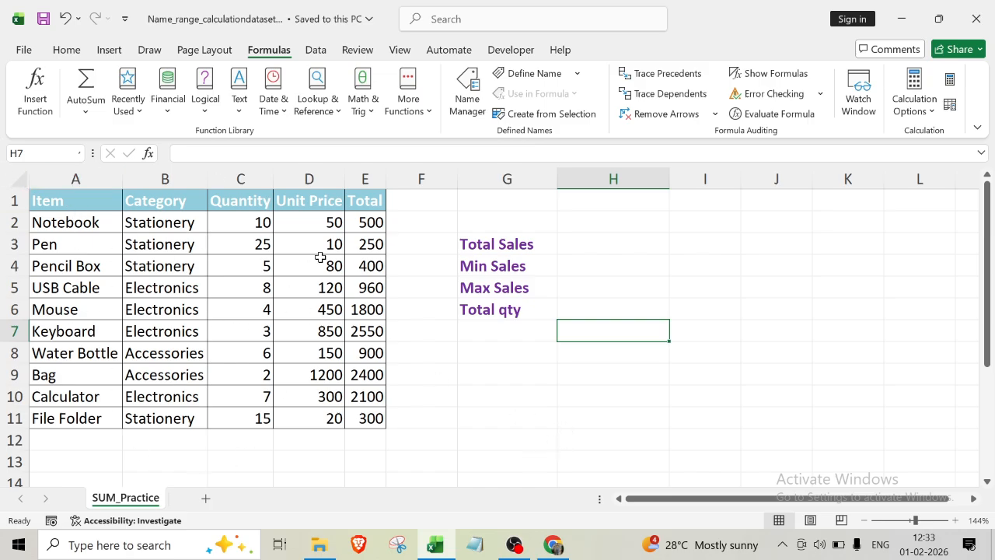
left_click(477, 392)
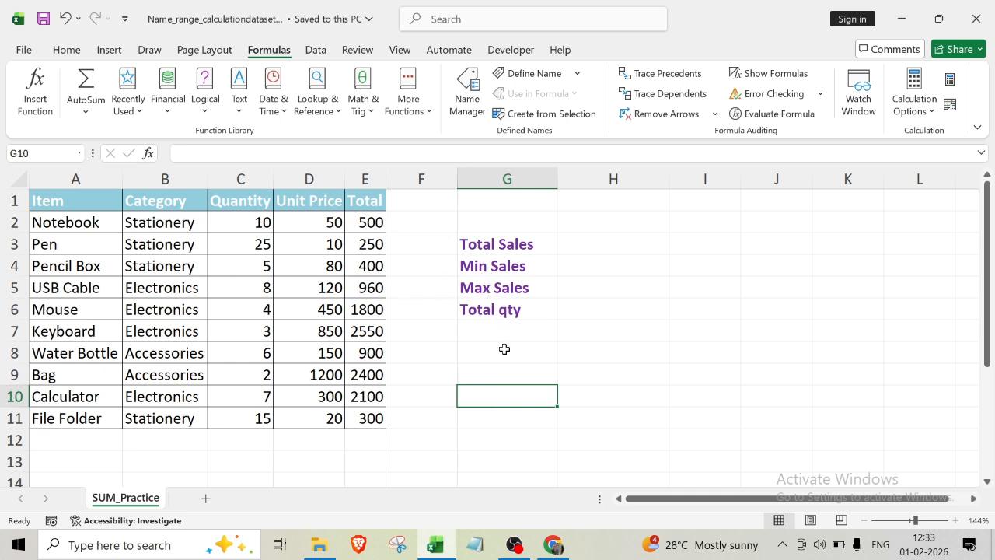
left_click(572, 383)
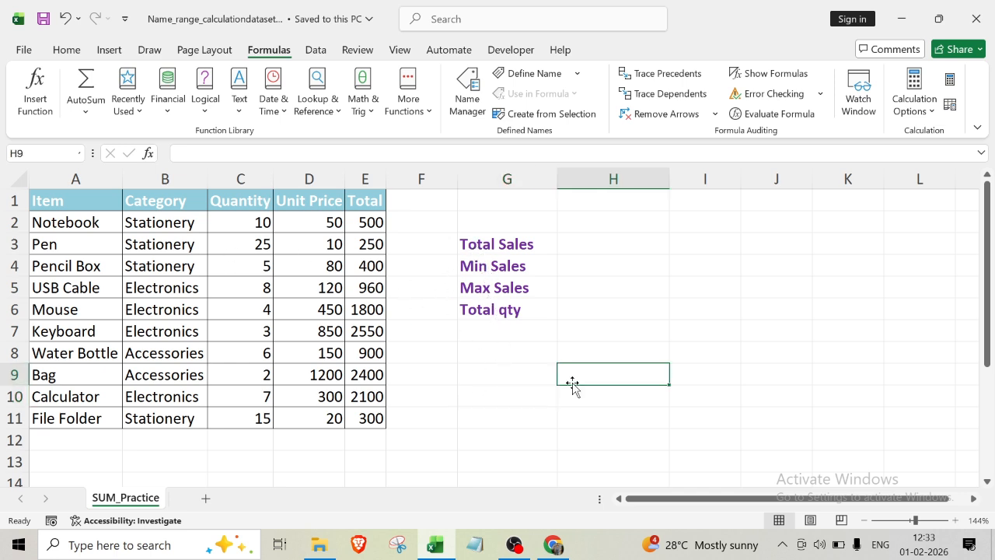
Calculate Total Sales in H3 with a SUM of the cell range E2:E11, and clear that formula again
left_click(588, 246)
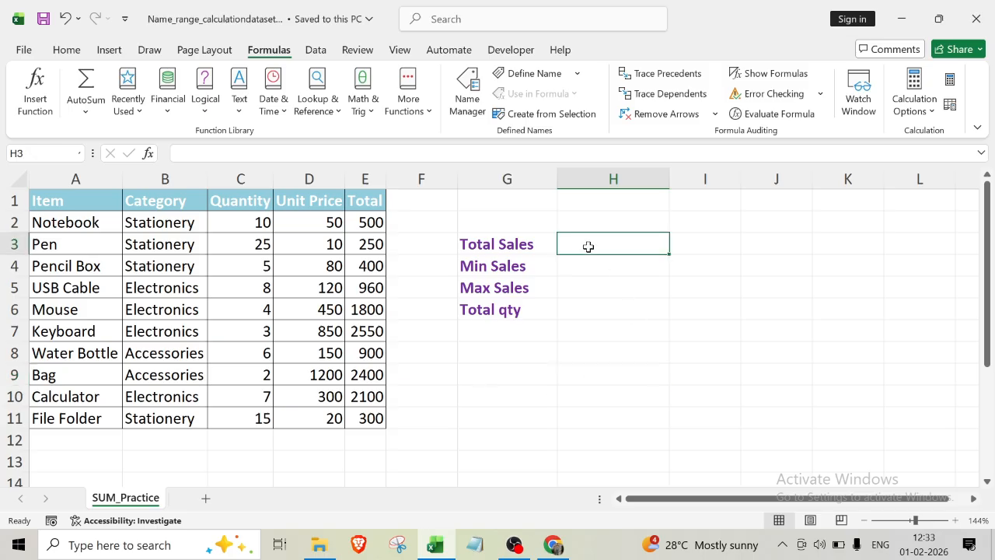
type("=")
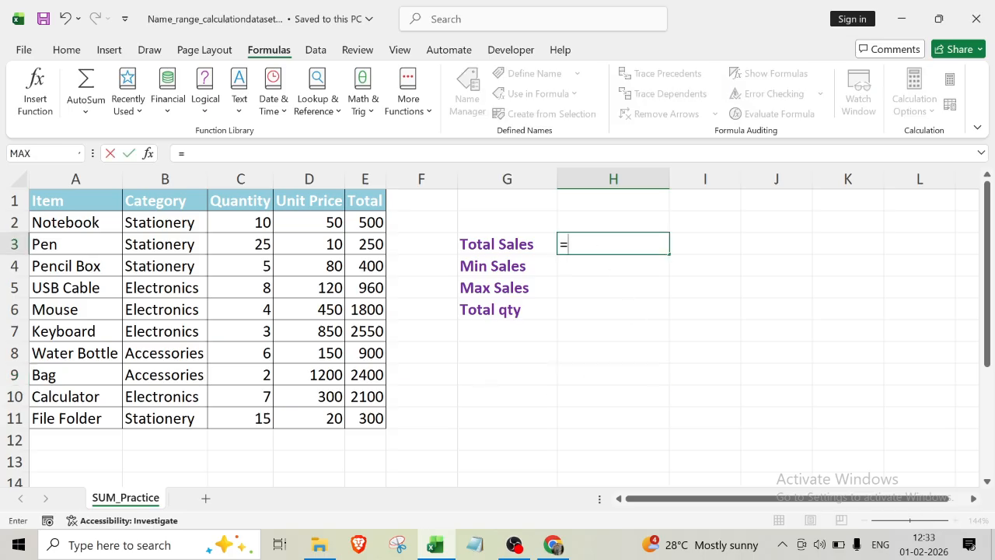
type("sum")
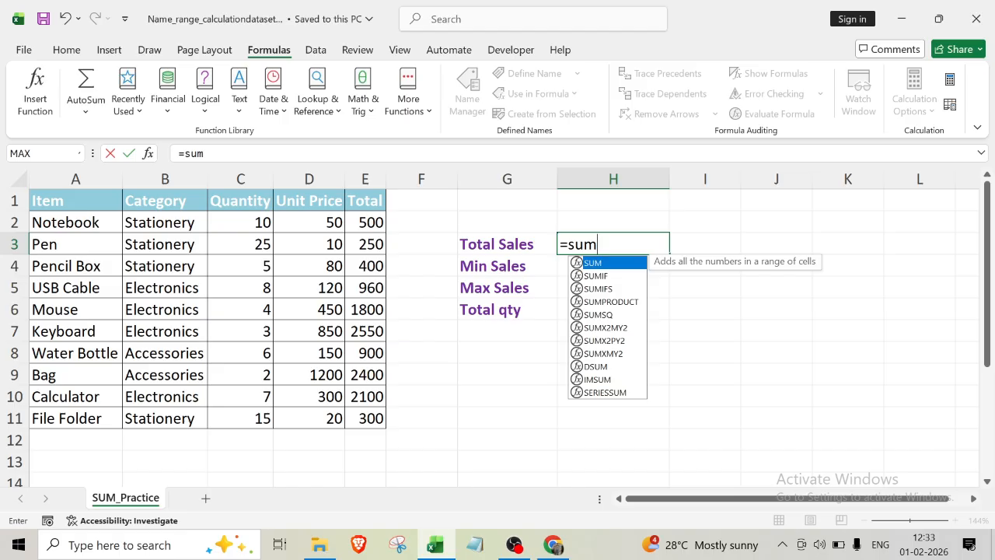
type("(")
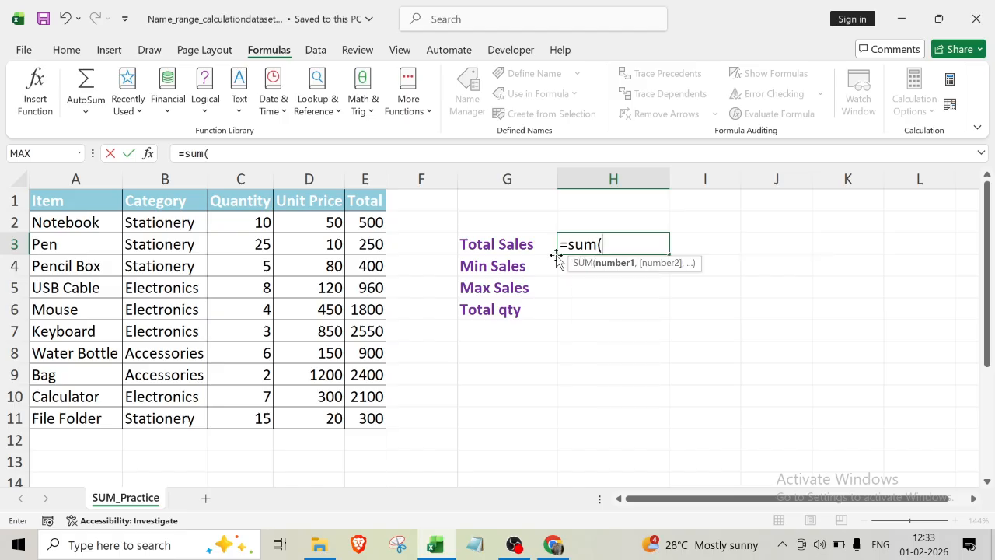
left_click_drag(361, 221, 369, 418)
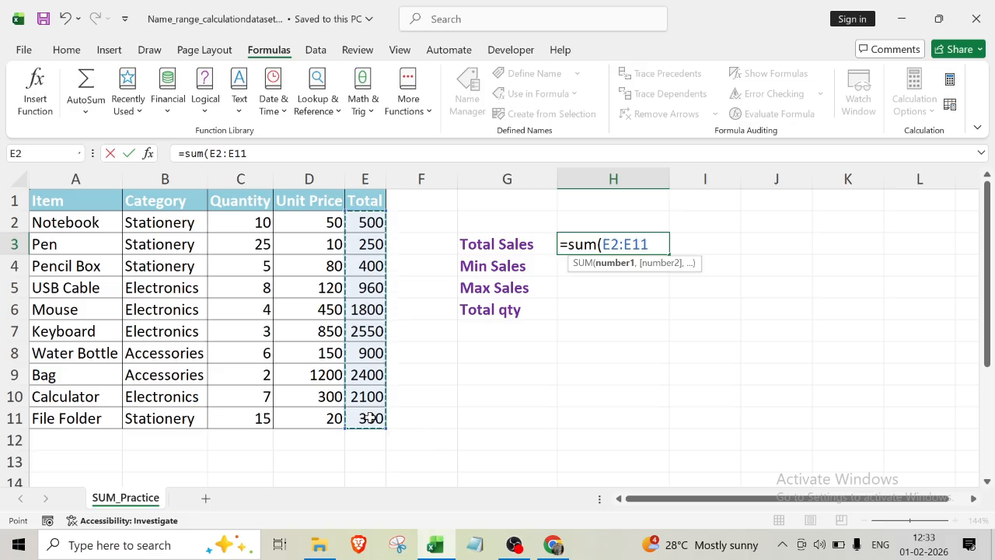
type(")")
key("Return")
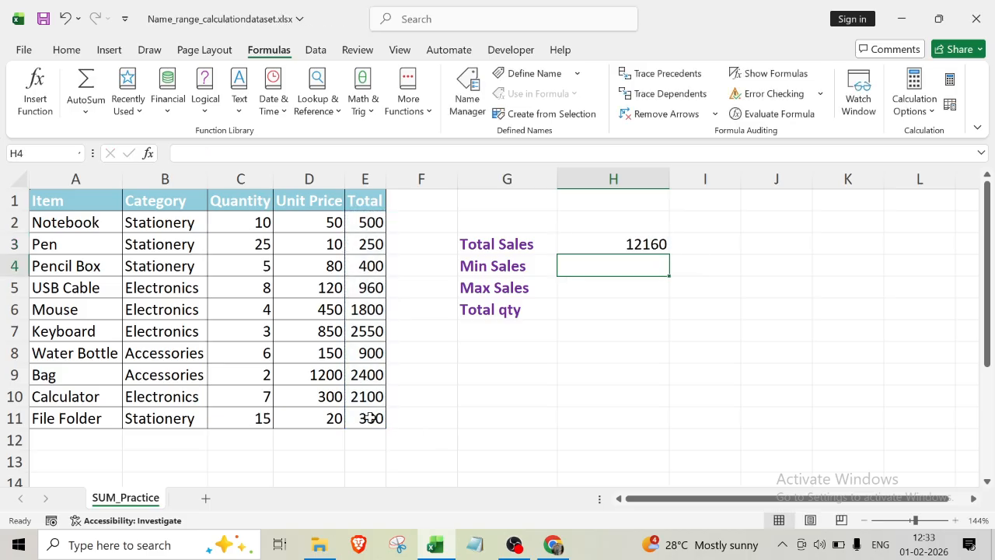
left_click(608, 245)
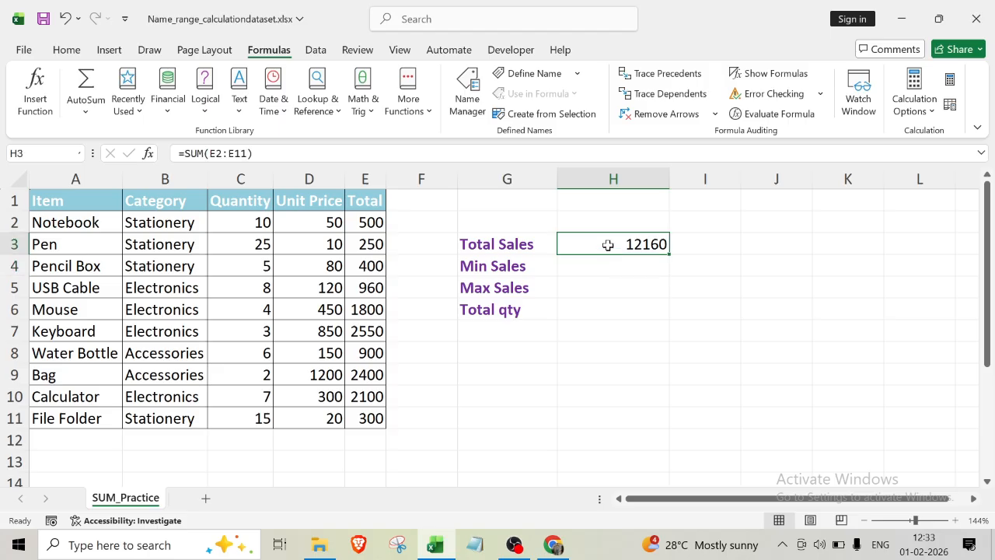
key("Delete")
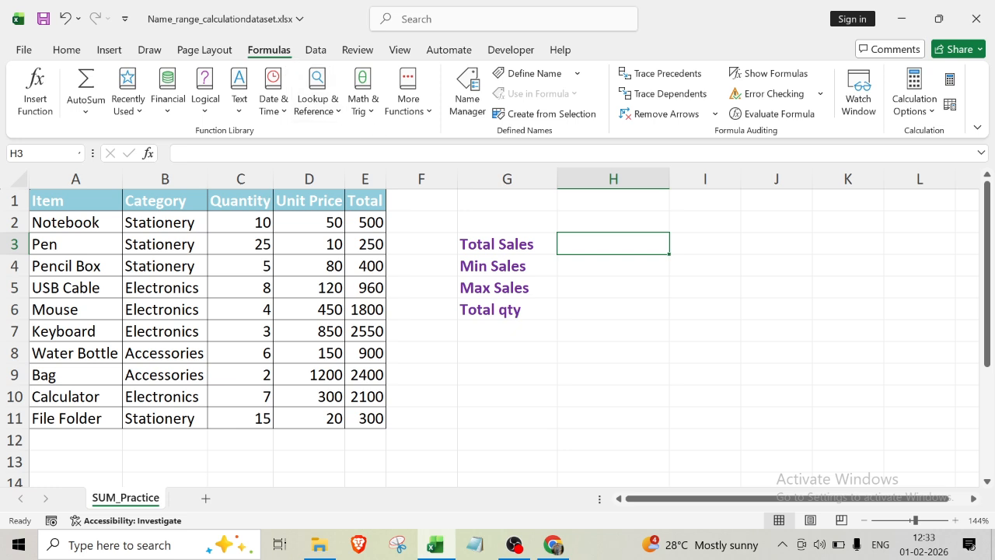
Define a workbook-scoped name Quantity that refers to C1:C11 on the SUM_Practice sheet
left_click(467, 98)
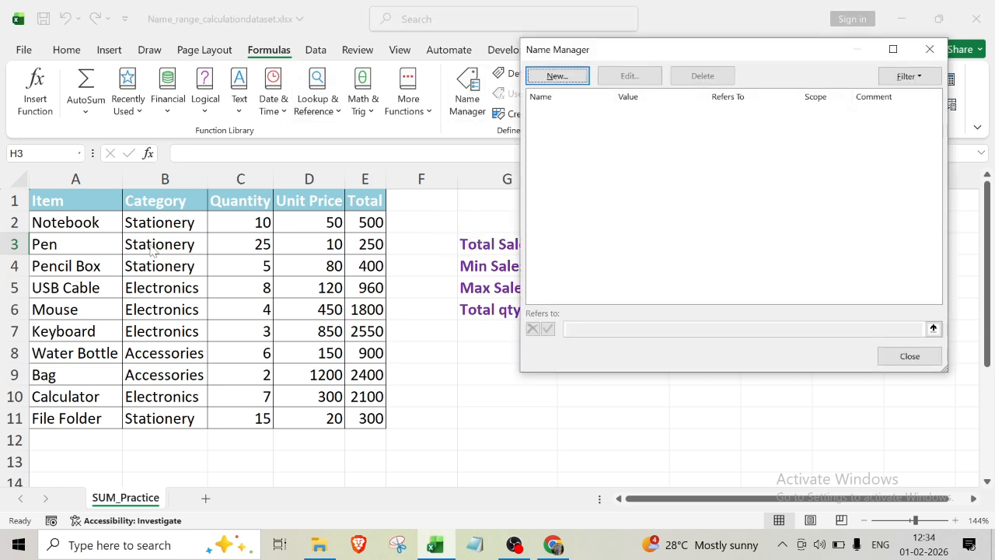
left_click(557, 76)
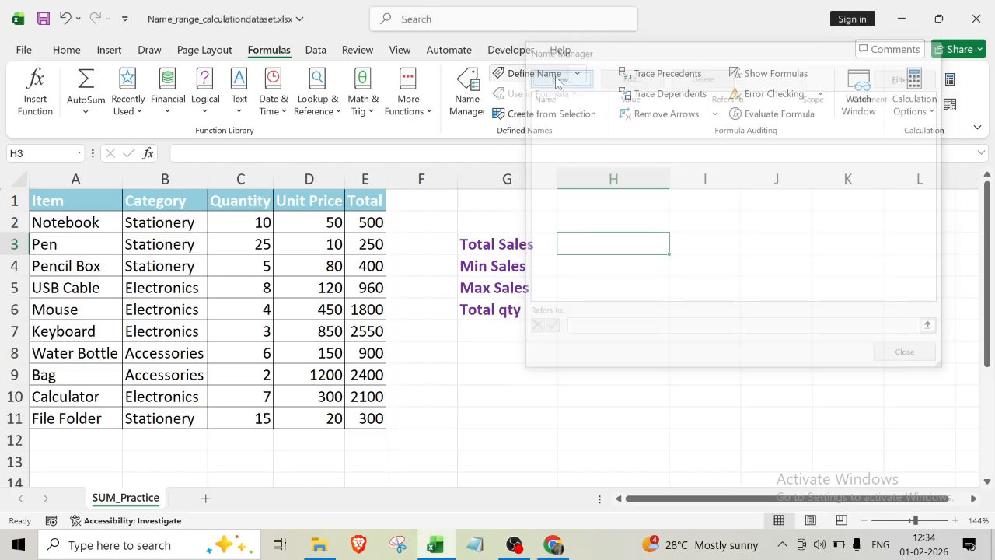
left_click(722, 153)
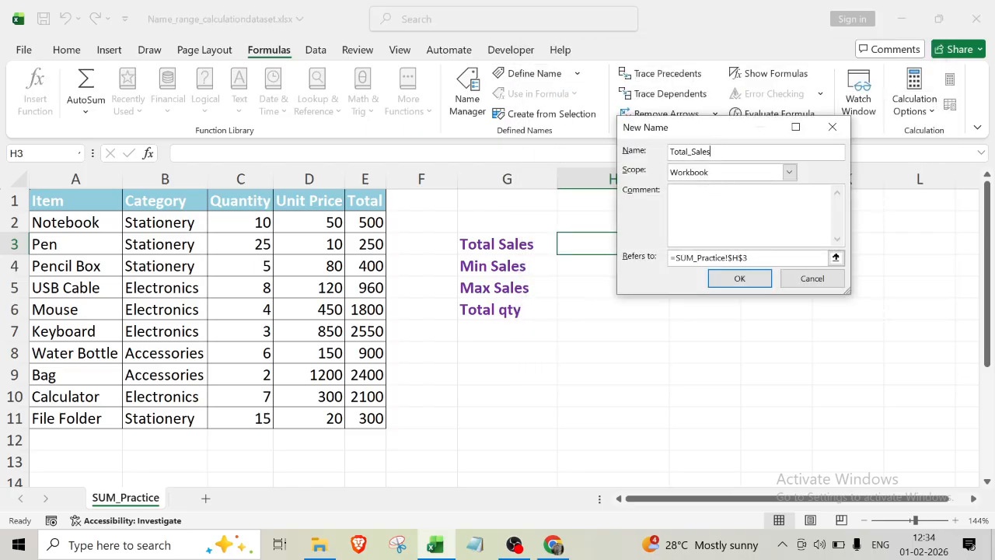
key("BackSpace")
key("BackSpace")
key("BackSpace")
key("BackSpace")
key("BackSpace")
key("BackSpace")
key("BackSpace")
key("BackSpace")
key("BackSpace")
key("BackSpace")
key("BackSpace")
type("Quantity")
left_click_drag(747, 257, 669, 257)
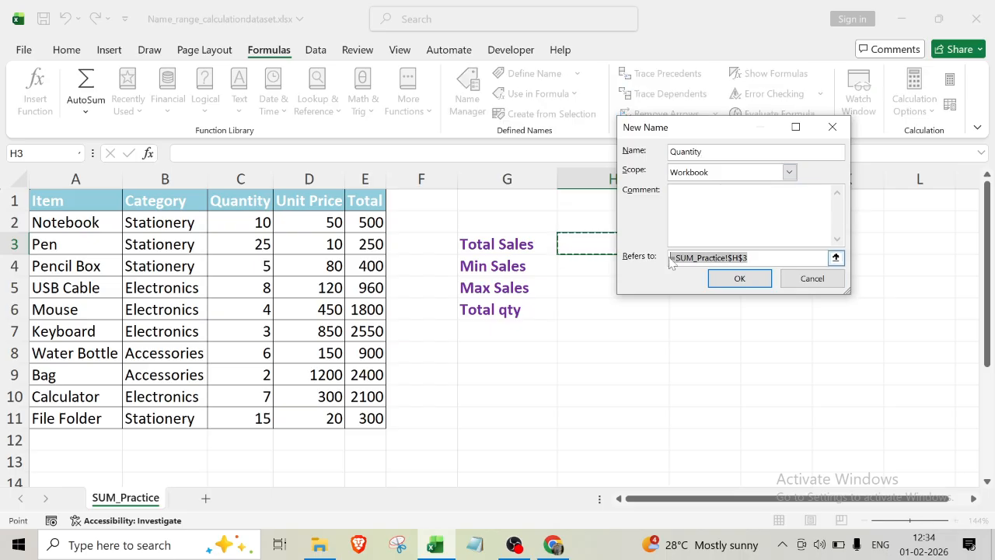
key("BackSpace")
left_click_drag(233, 204, 260, 414)
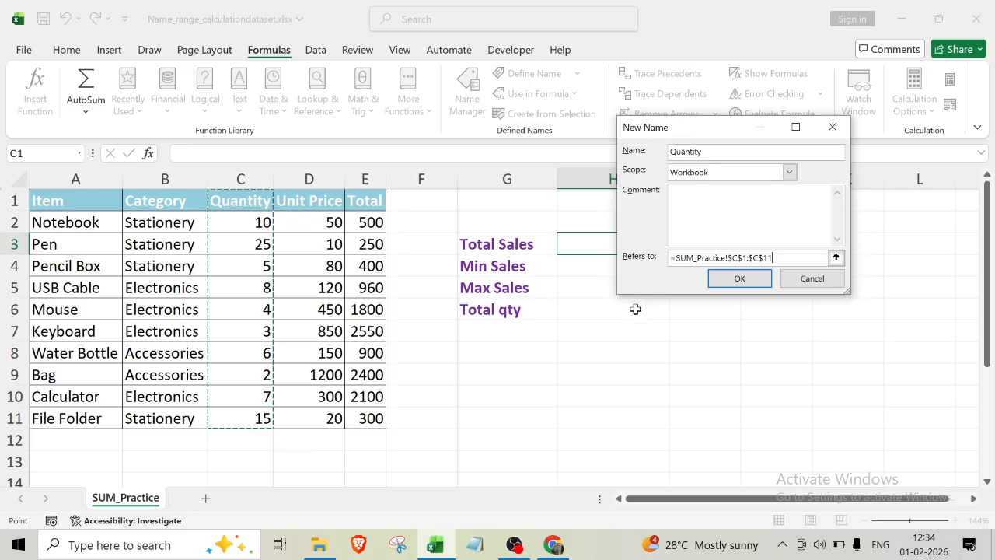
left_click(738, 278)
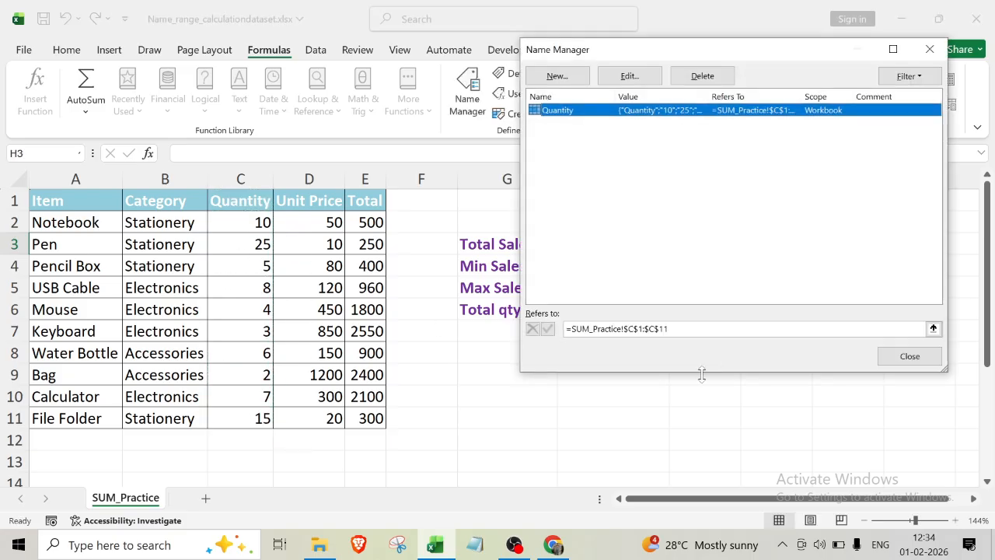
Define a workbook-scoped name Unit_price that refers to D1:D11 on the SUM_Practice sheet
left_click(574, 78)
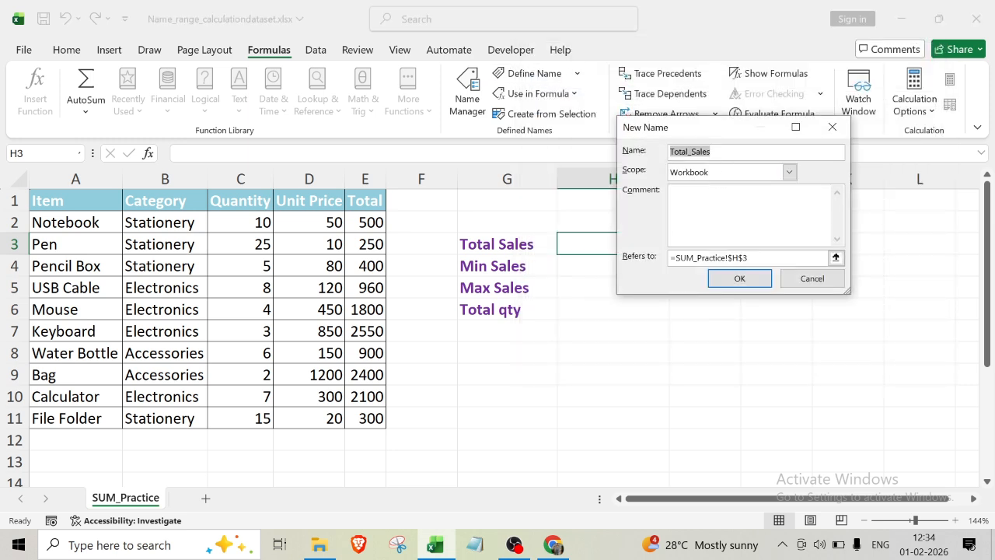
key("BackSpace")
type("Unit_price")
left_click_drag(755, 258, 670, 258)
key("BackSpace")
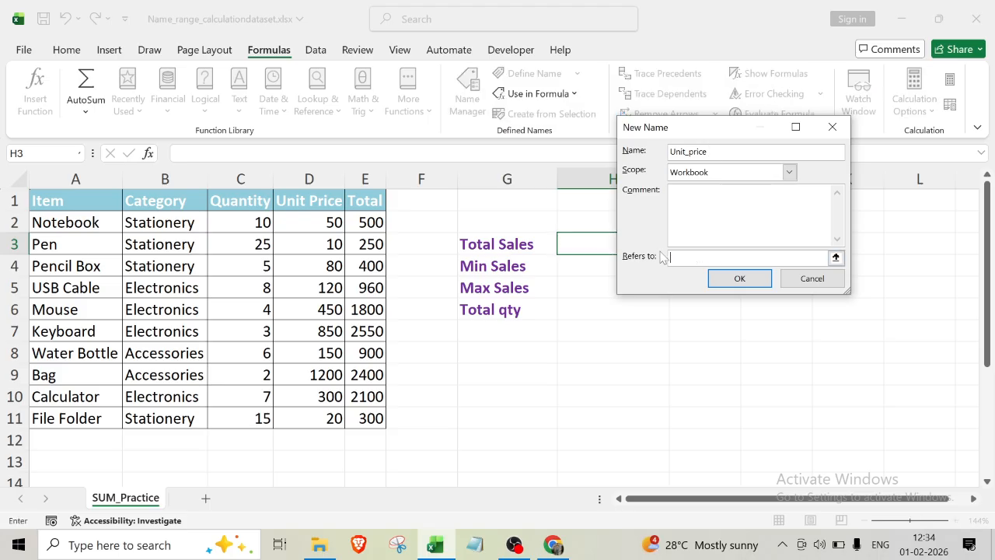
left_click_drag(293, 199, 322, 412)
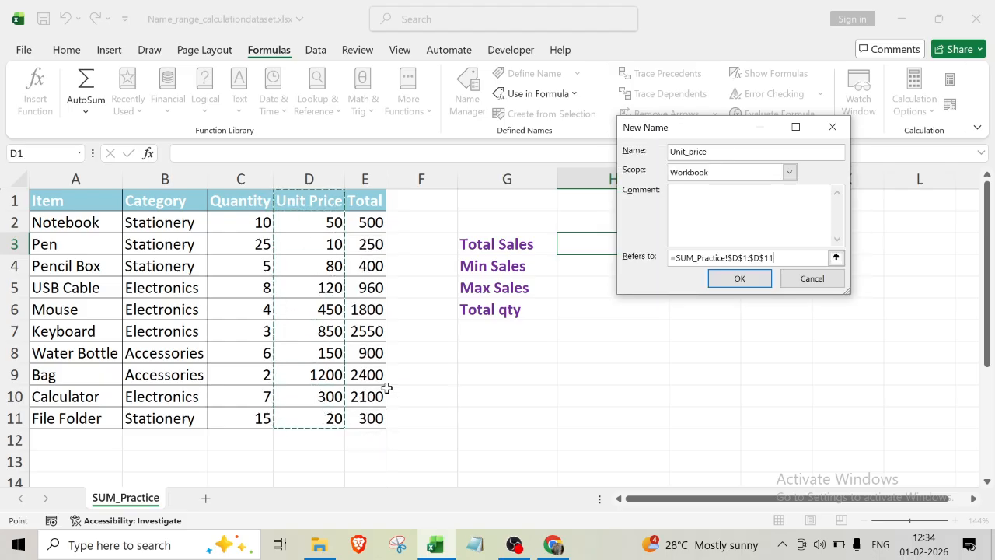
left_click(738, 281)
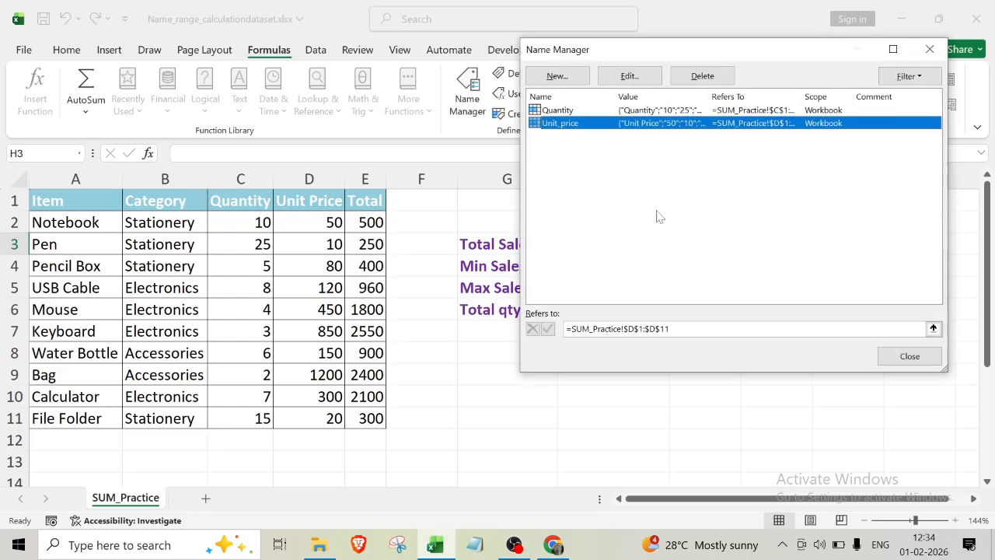
Define a workbook-scoped name Total that refers to E1:E11 on the SUM_Practice sheet, and close the Name Manager
left_click(561, 75)
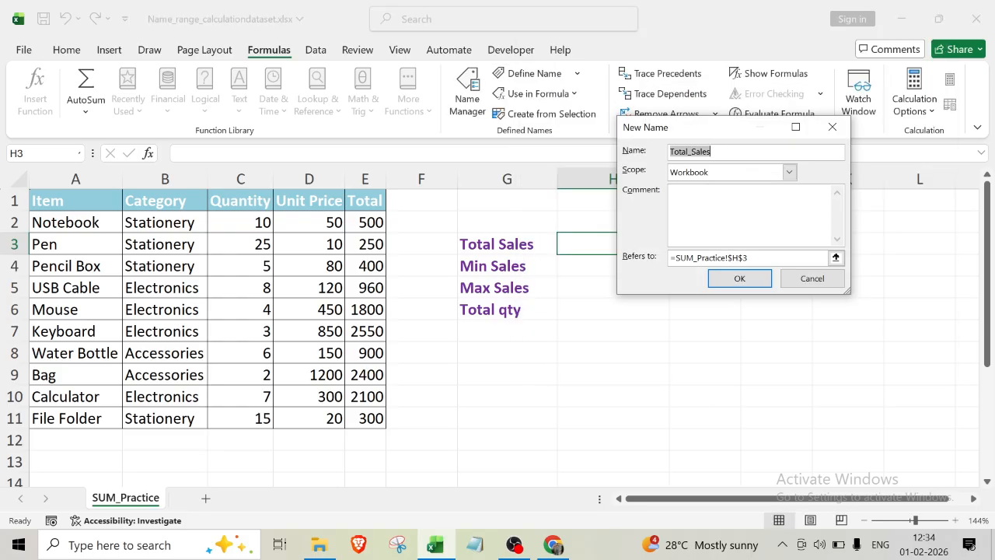
key("BackSpace")
type("Total")
left_click(792, 258)
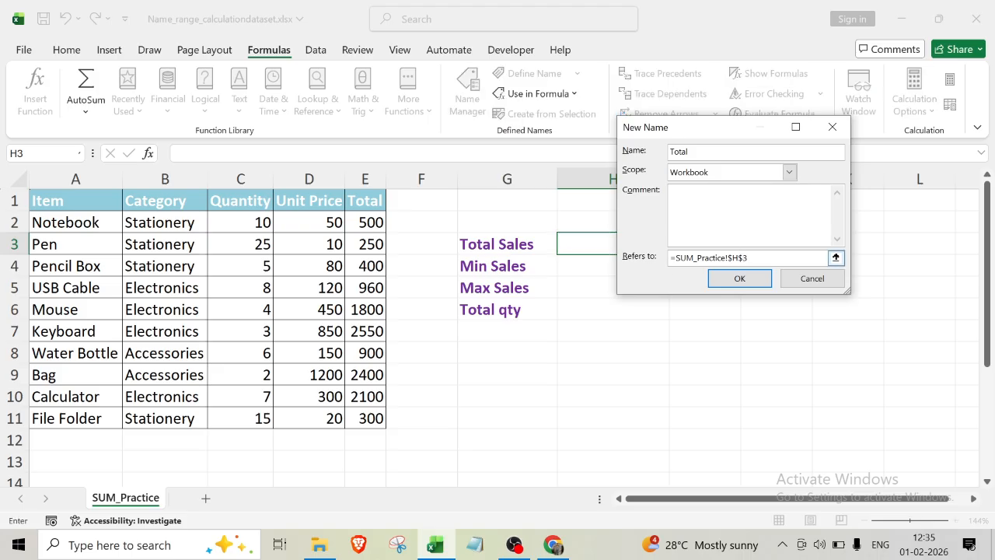
left_click_drag(748, 258, 671, 258)
key("BackSpace")
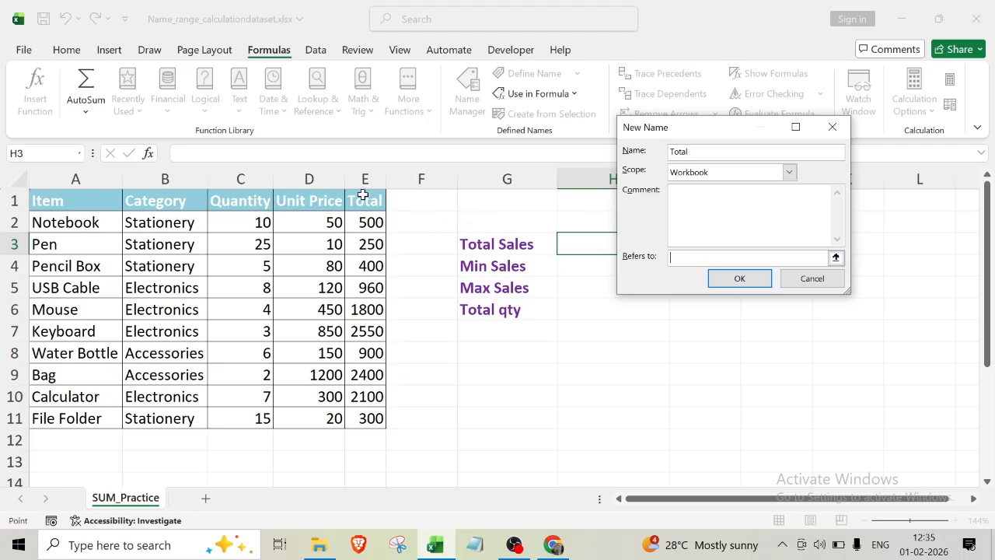
left_click_drag(362, 195, 365, 413)
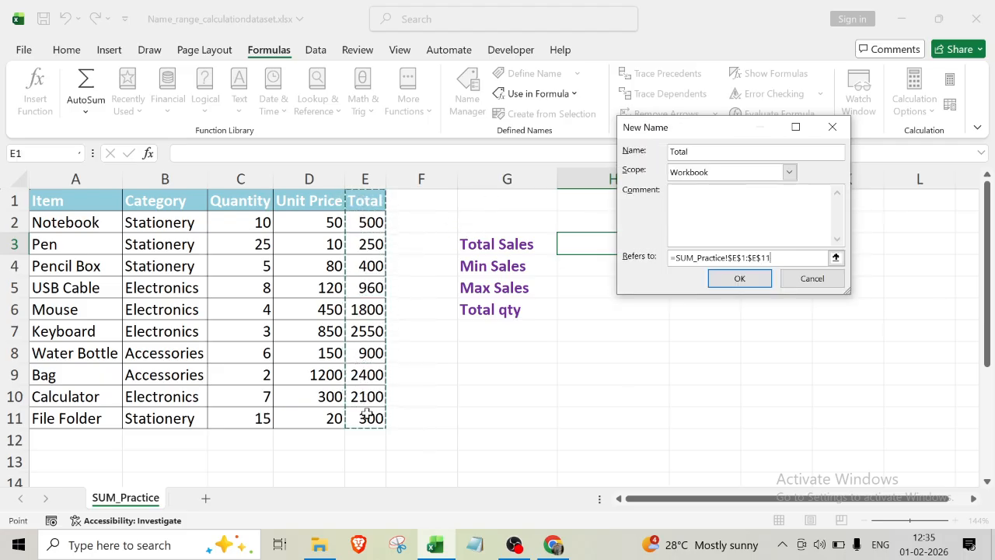
left_click(739, 279)
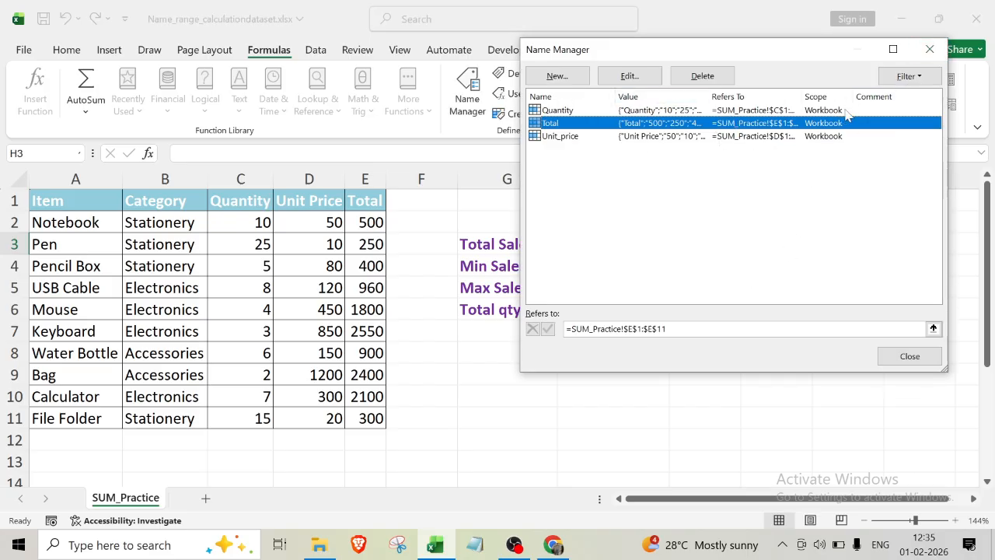
left_click(932, 49)
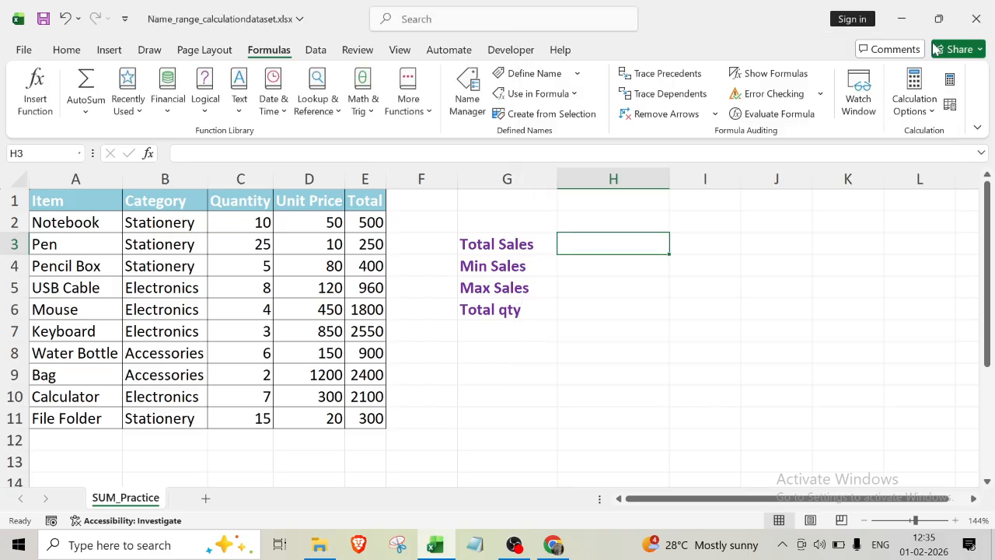
Calculate Total Sales in H3 with the formula =SUM(Total), inserting the defined name Total, and check the finished formula
left_click(619, 413)
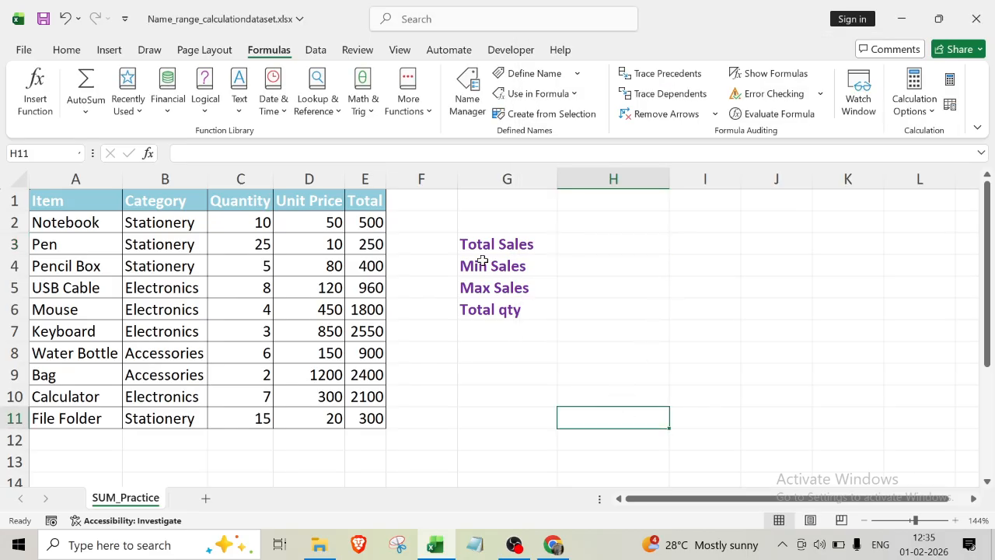
left_click(596, 244)
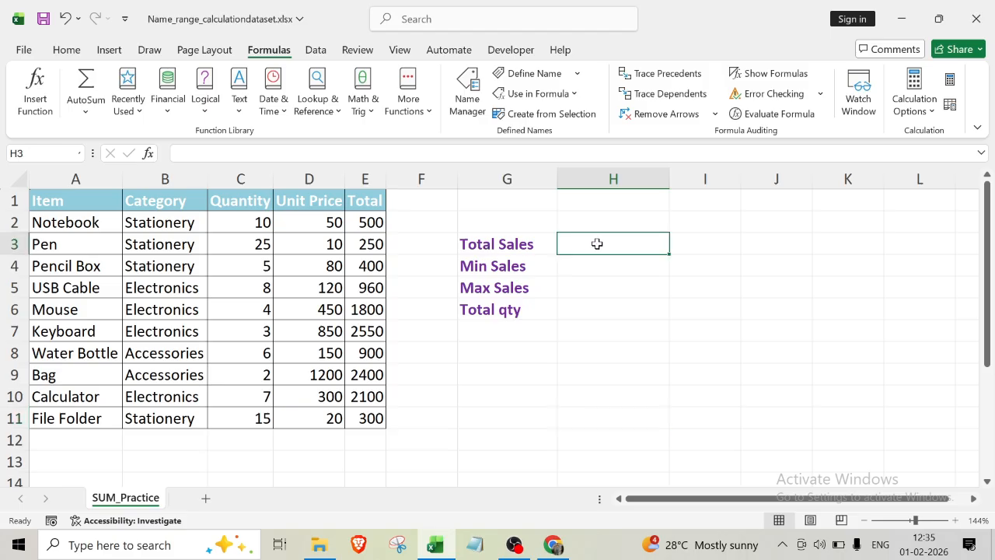
type("=s")
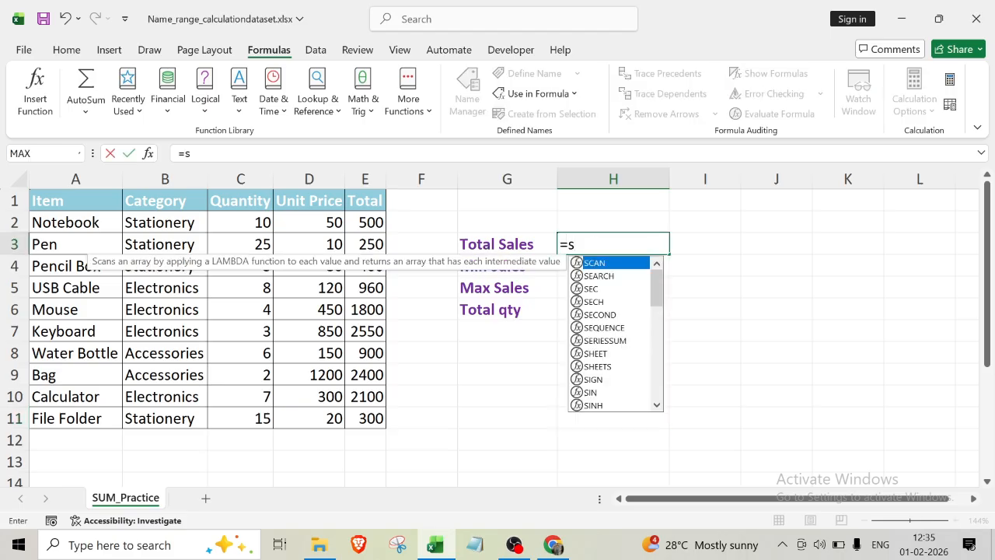
type("um")
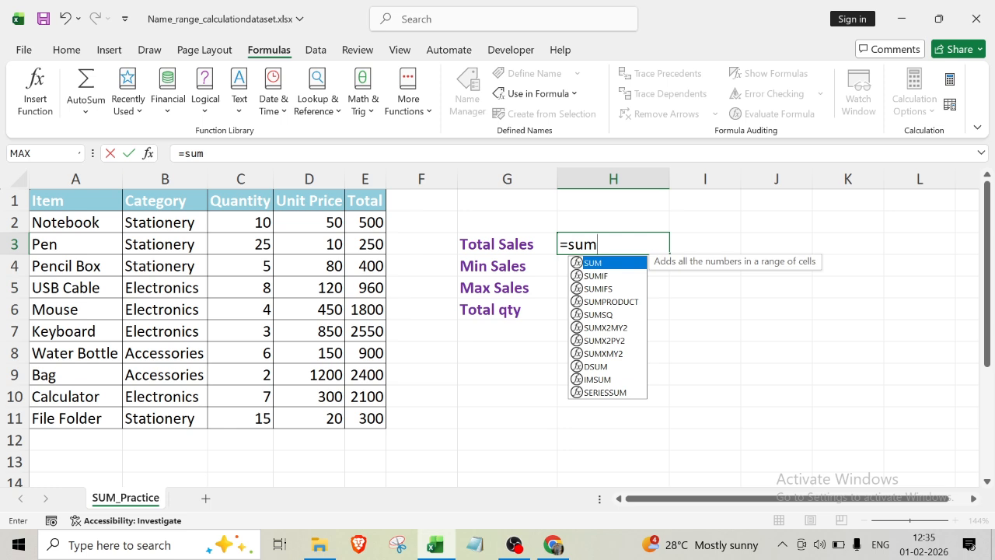
type("(")
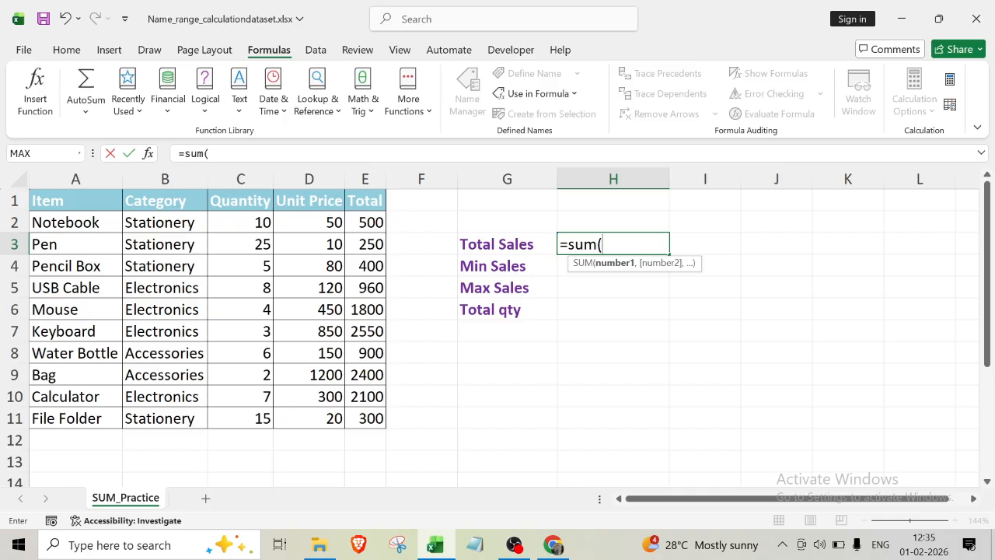
key("F3")
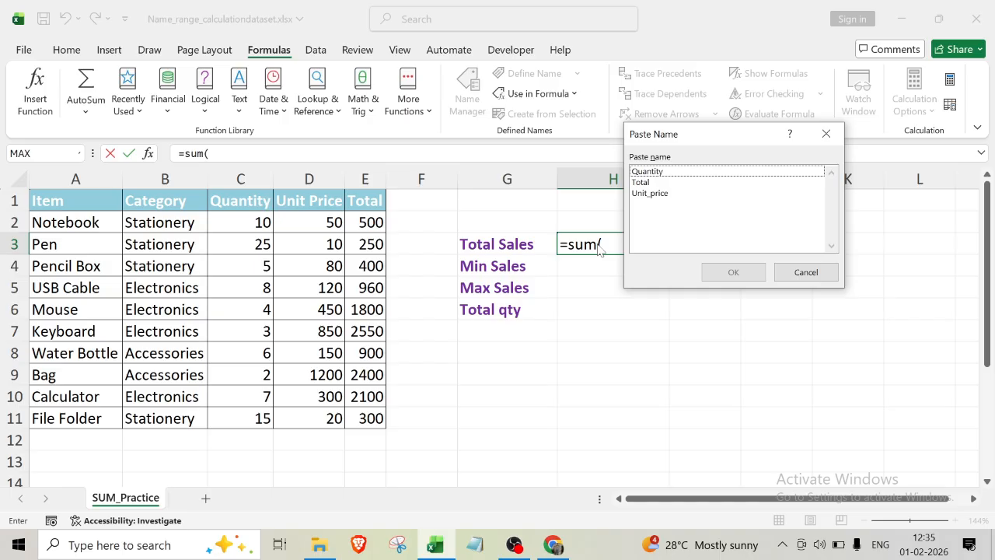
left_click(657, 183)
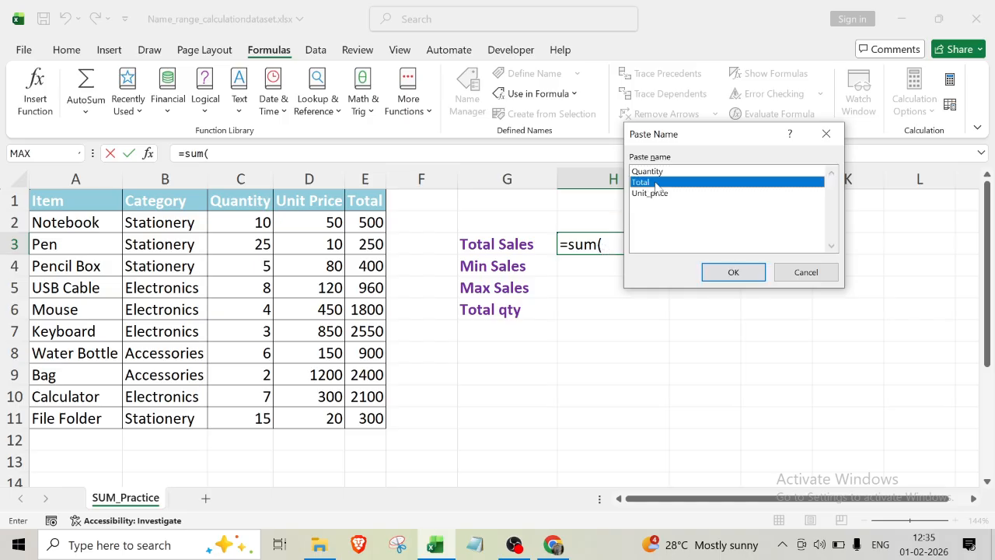
left_click(730, 273)
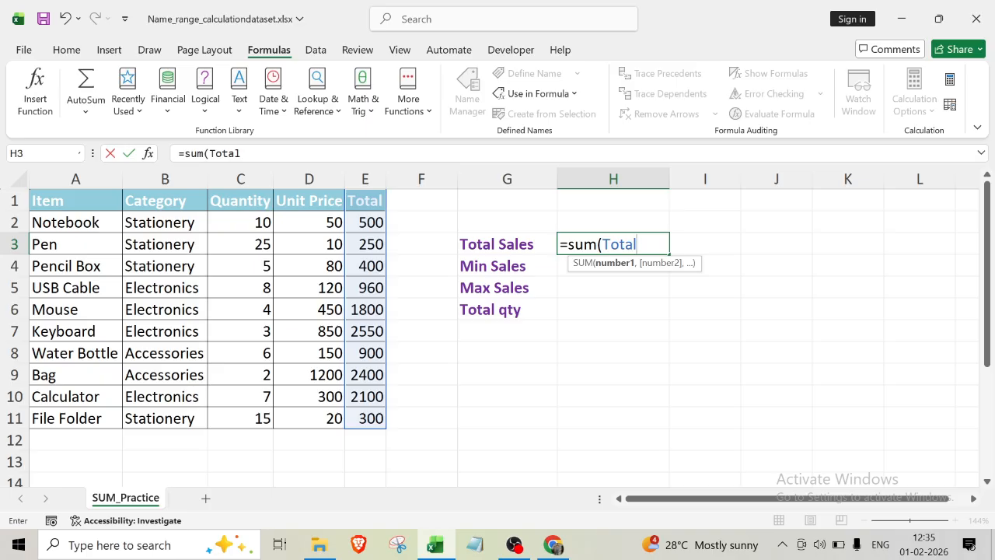
type(")")
key("Return")
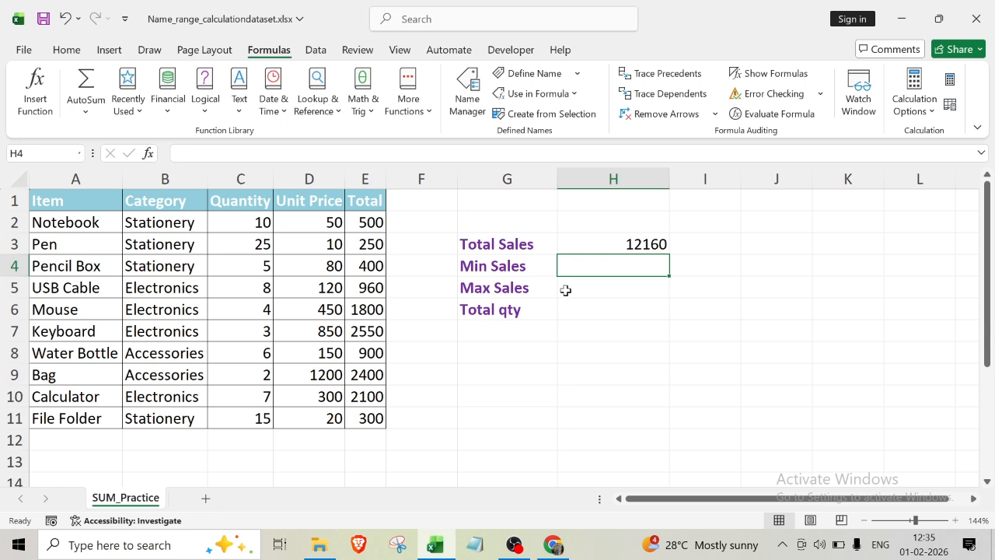
left_click(609, 246)
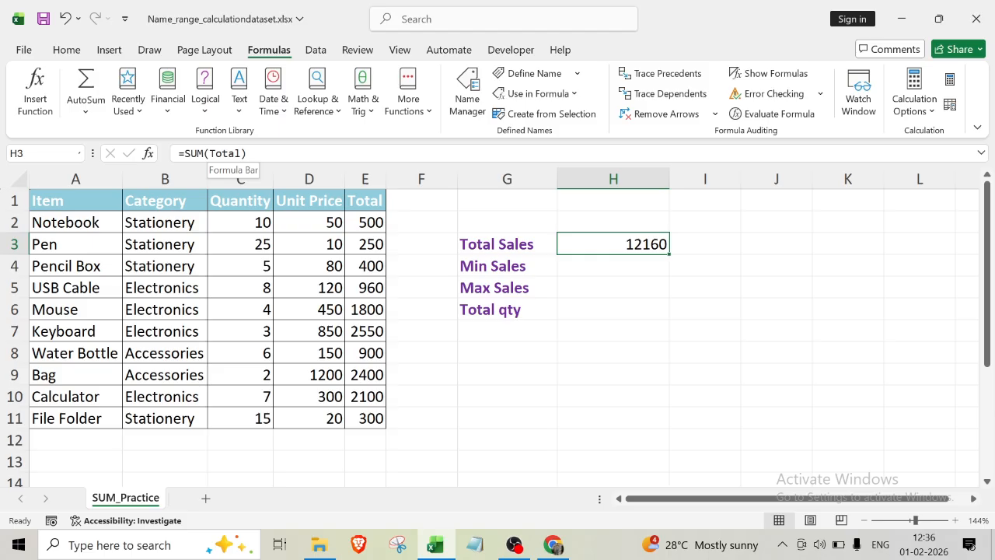
left_click(741, 388)
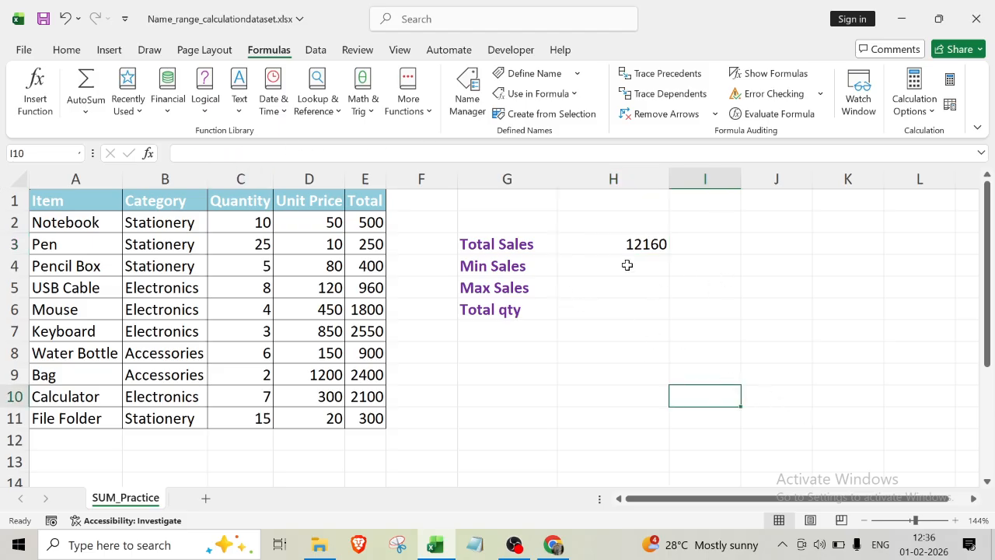
Calculate Min Sales in H4 with the formula =MIN(Total), inserting the defined name Total as the argument
left_click(604, 269)
type("=")
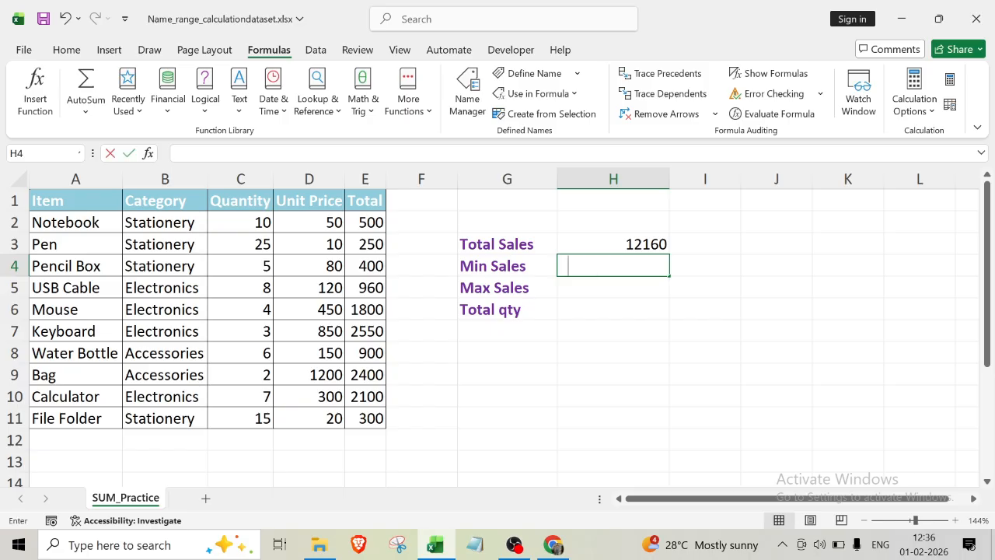
type("mi")
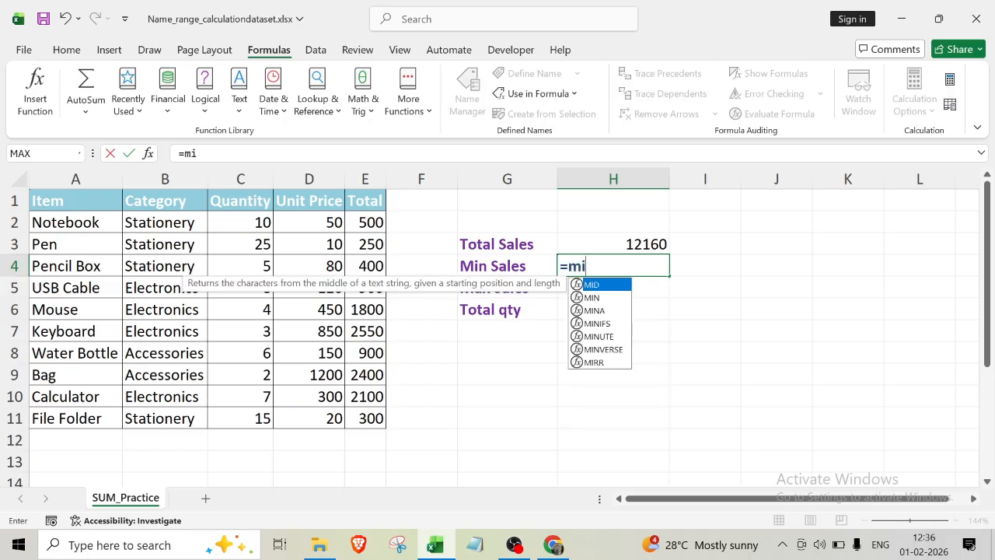
type("n(")
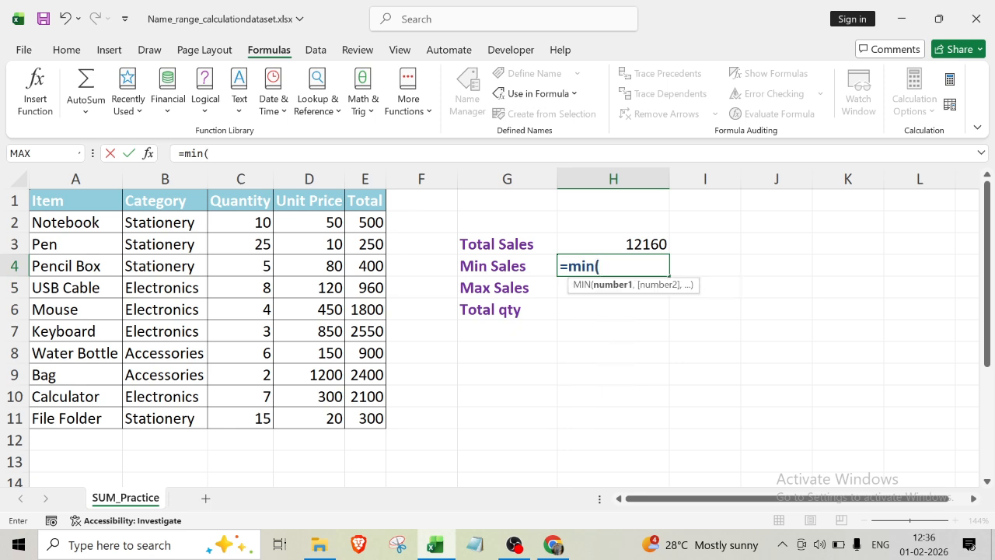
key("F3")
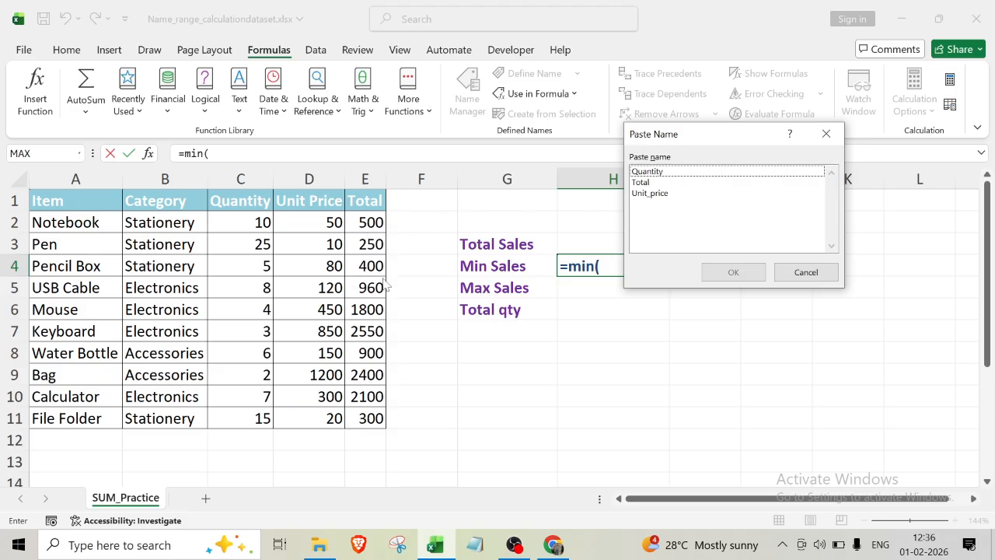
left_click(648, 184)
left_click(733, 272)
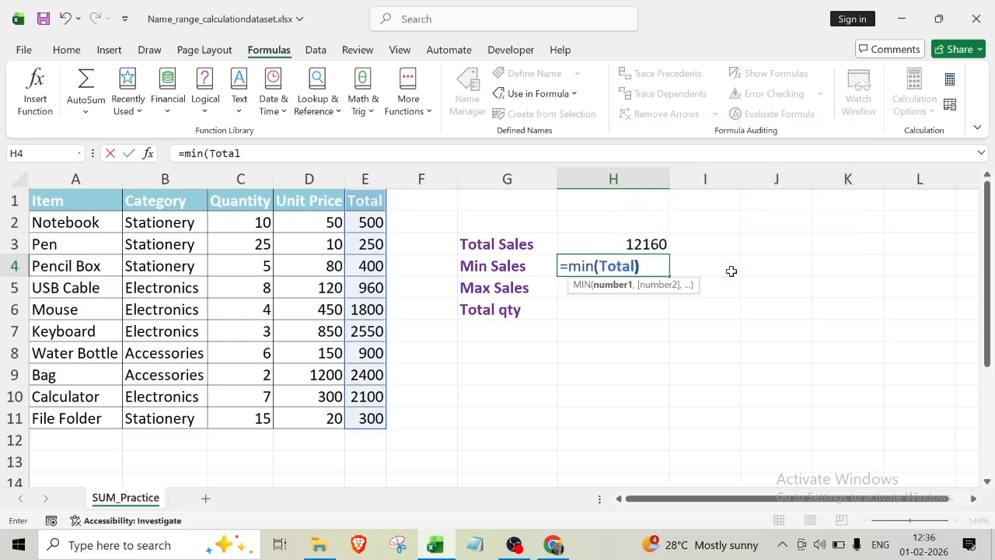
type(")")
key("Return")
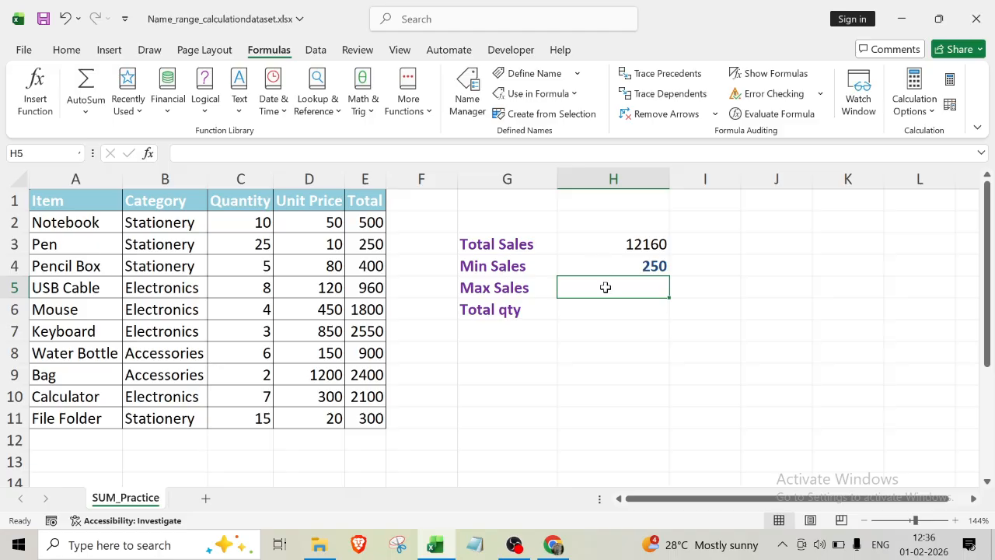
Calculate Max Sales in H5 with the formula =MAX(Total), inserting the defined name Total as the argument
type("=ma")
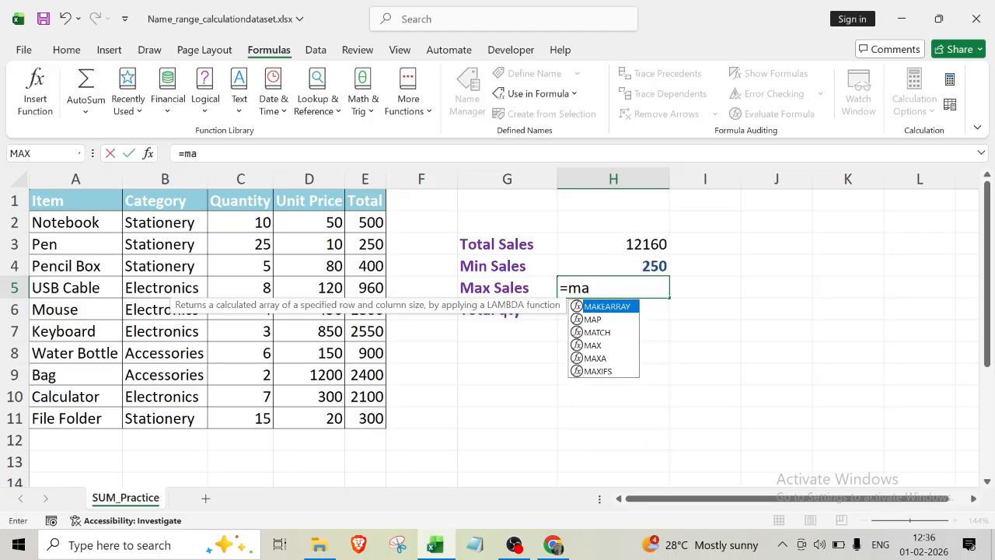
type("x(")
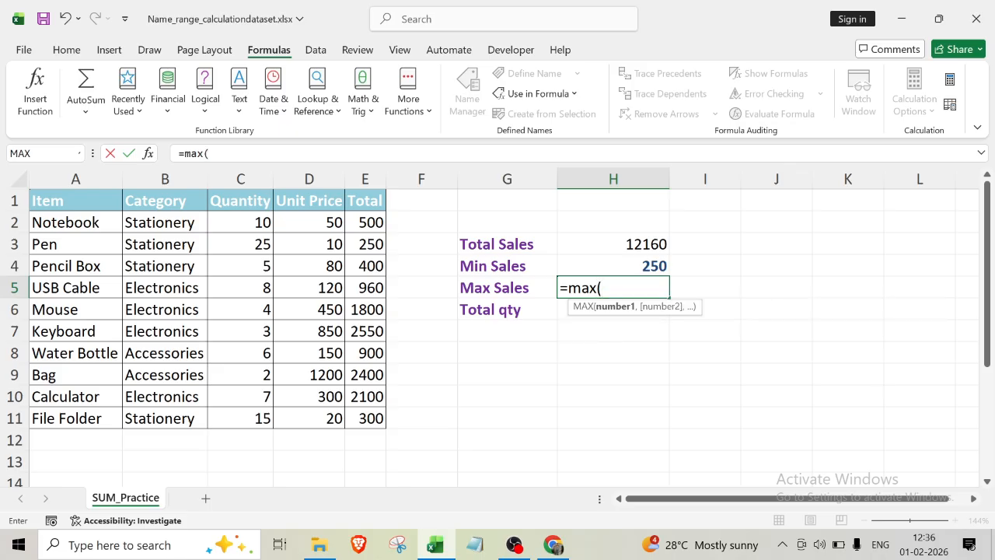
key("F3")
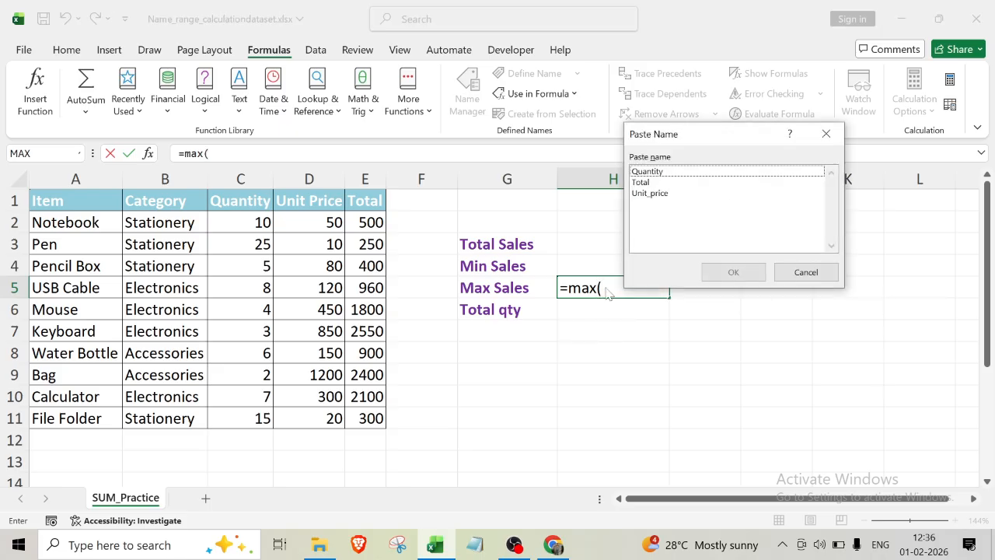
left_click(644, 183)
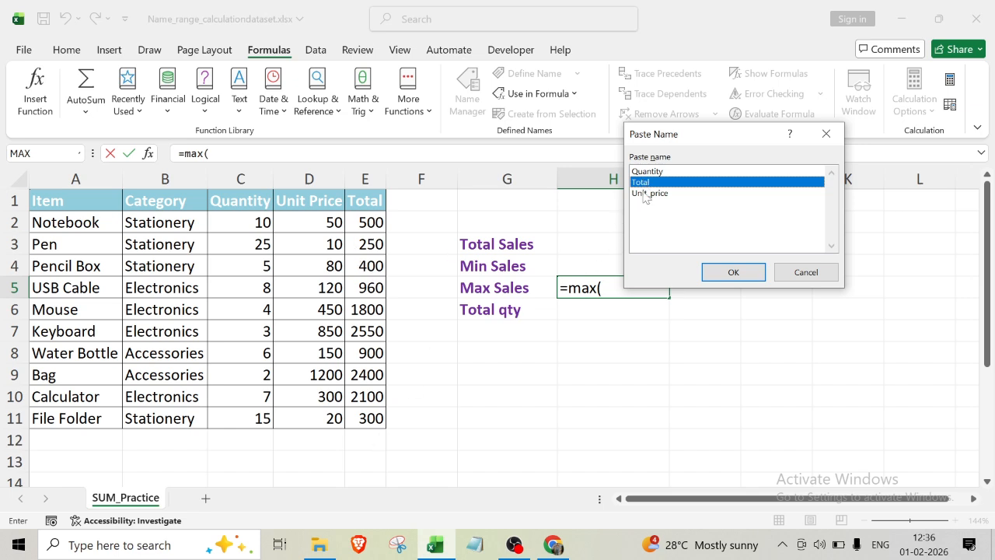
left_click(731, 272)
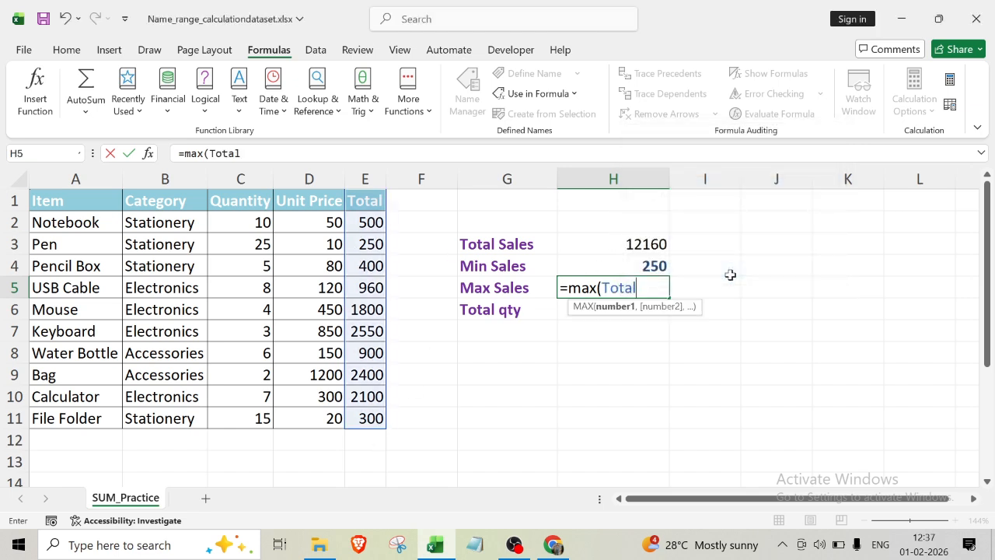
type(")")
key("Return")
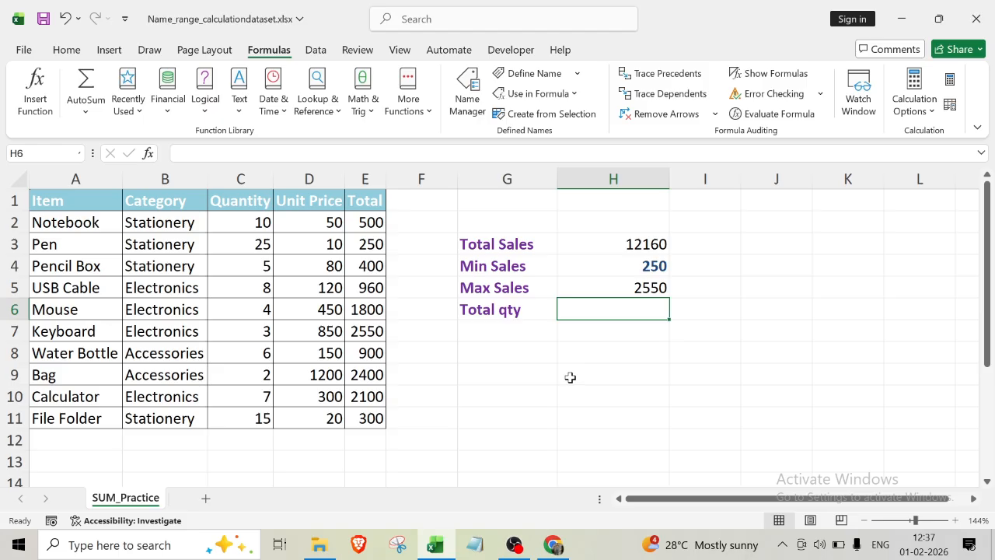
Fill the Total qty cell H6 with the formula =COUNT(Quantity), inserting the defined name Quantity as the argument
type("=")
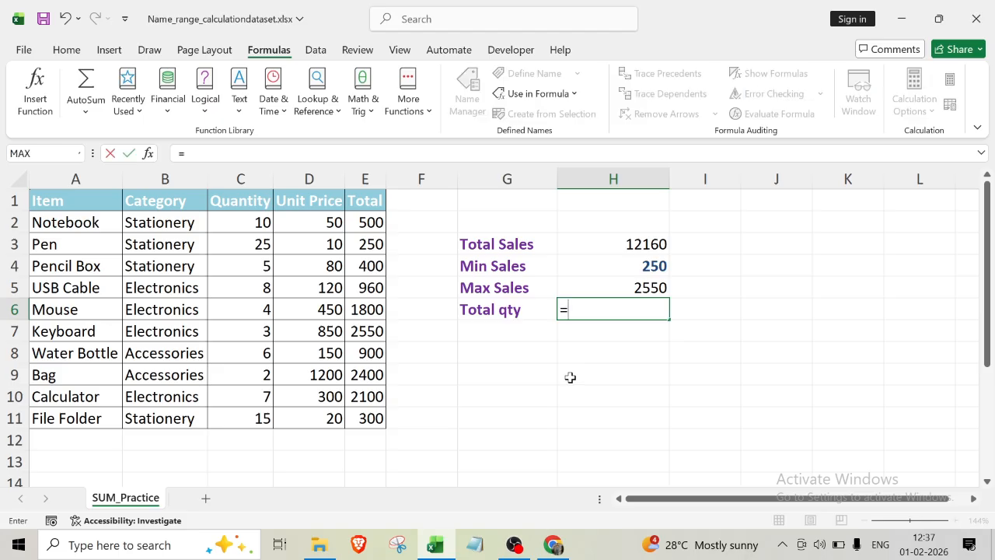
type("count")
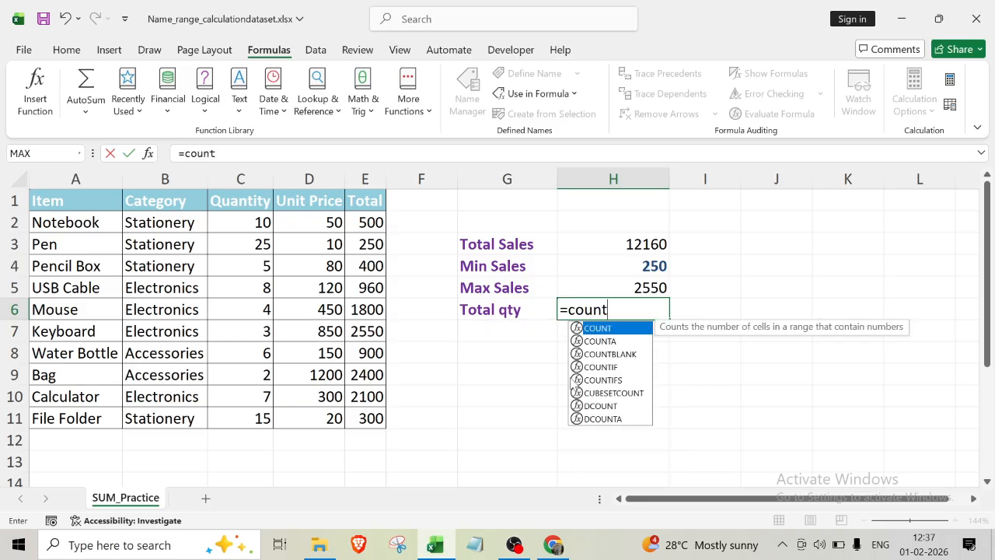
type("(")
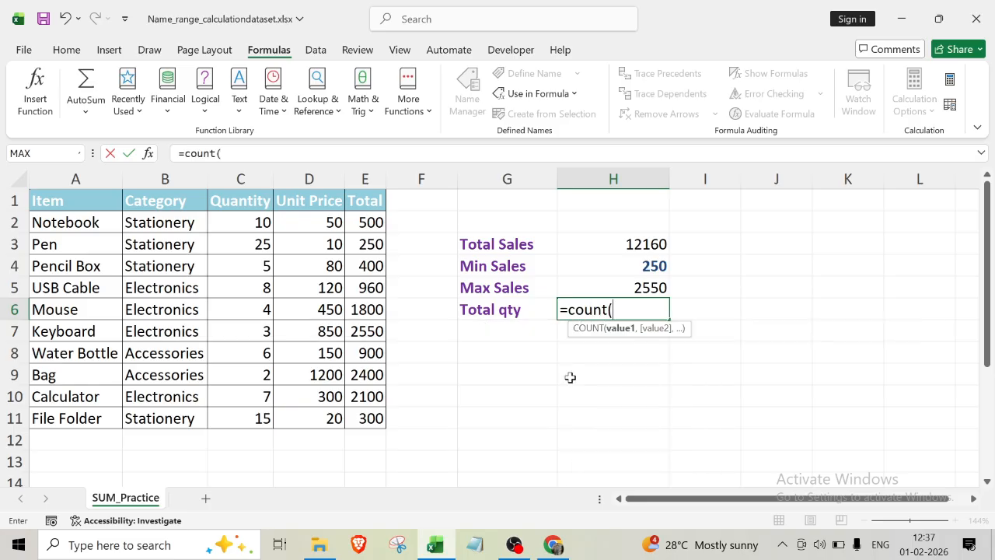
key("F3")
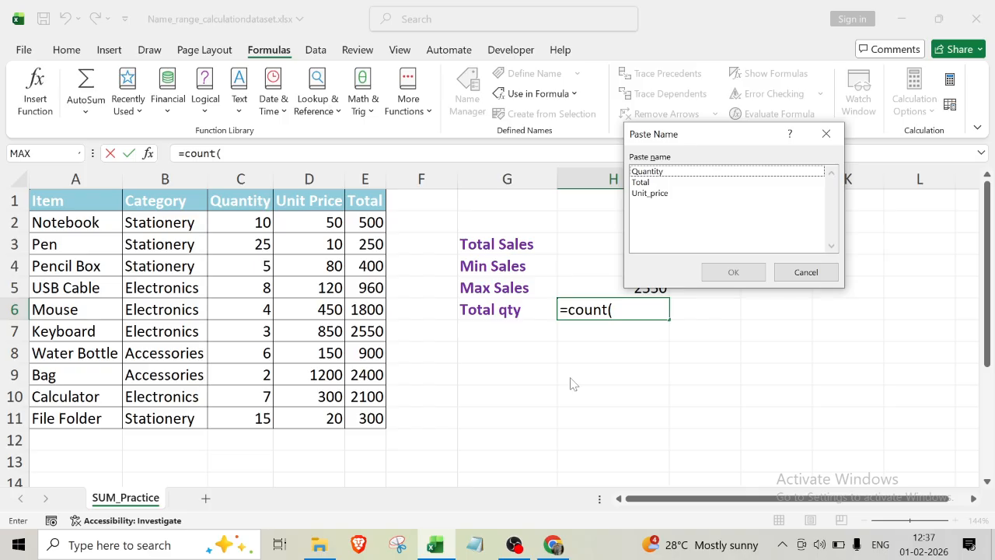
left_click(660, 172)
left_click(735, 272)
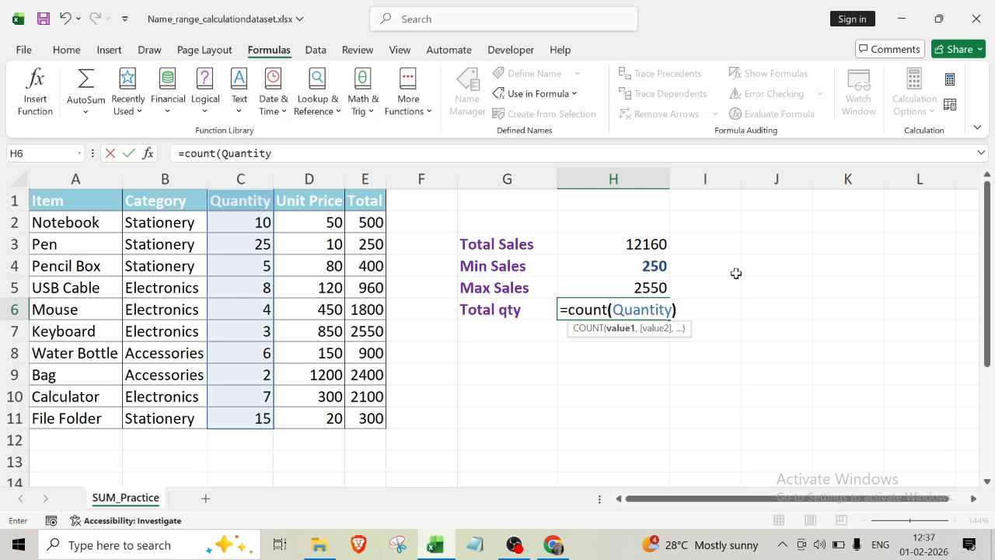
type(")")
key("Return")
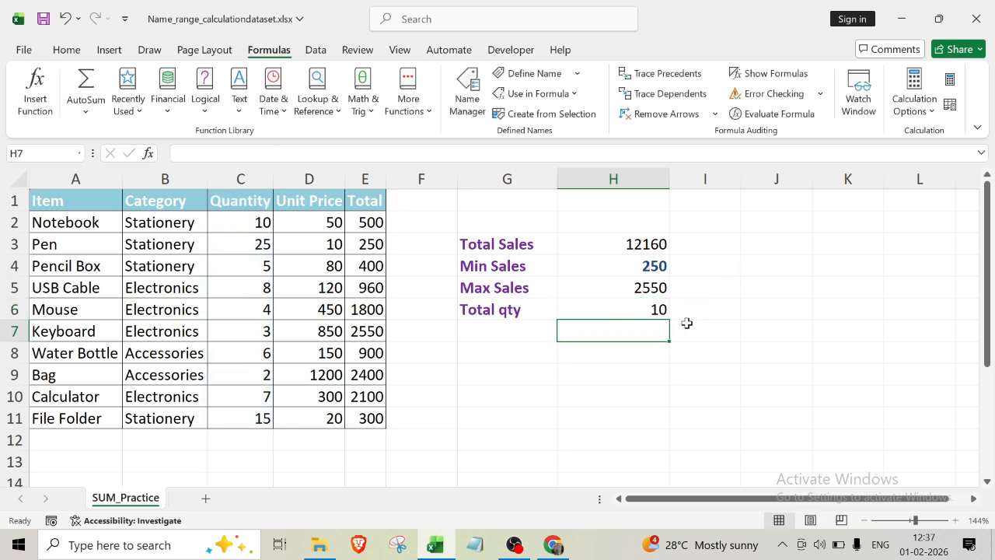
left_click(579, 393)
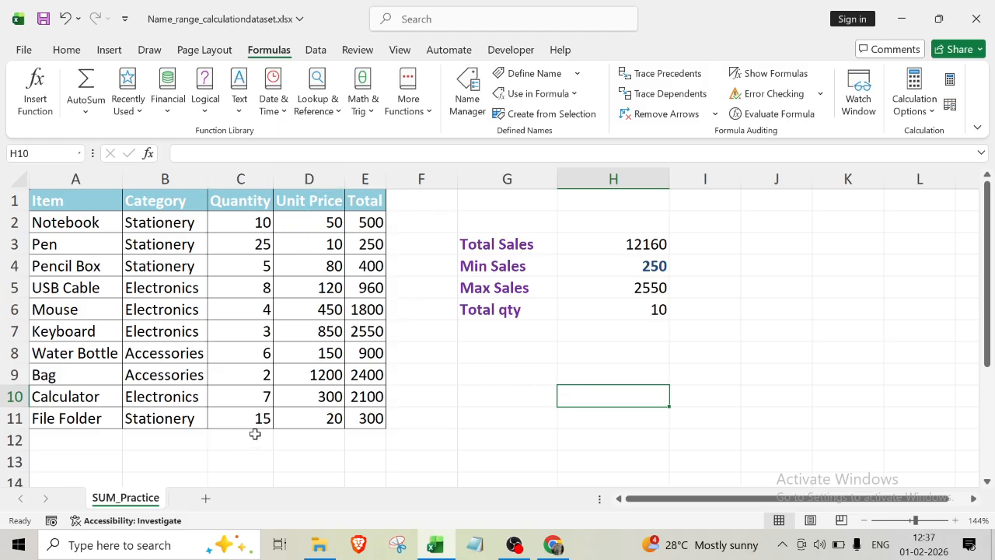
left_click(163, 178)
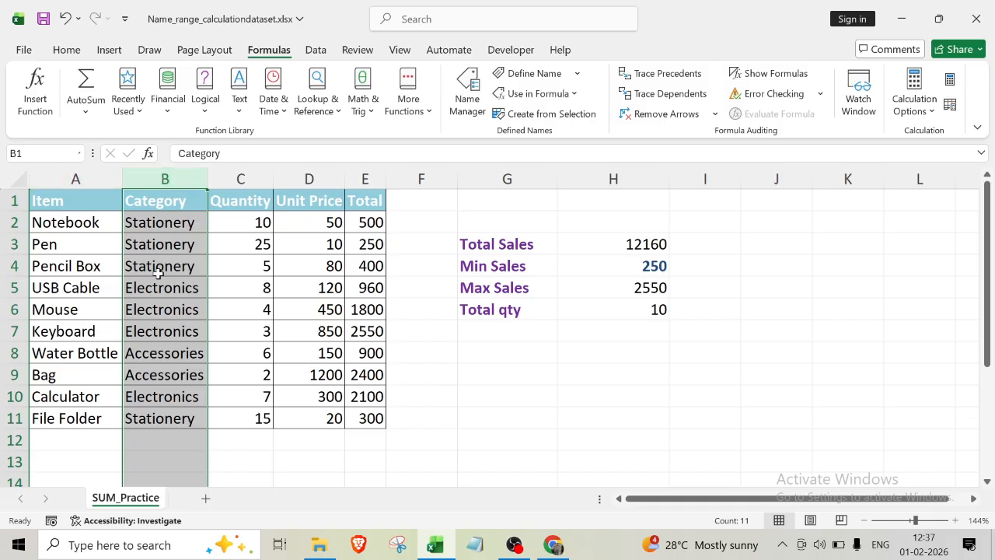
left_click(454, 355)
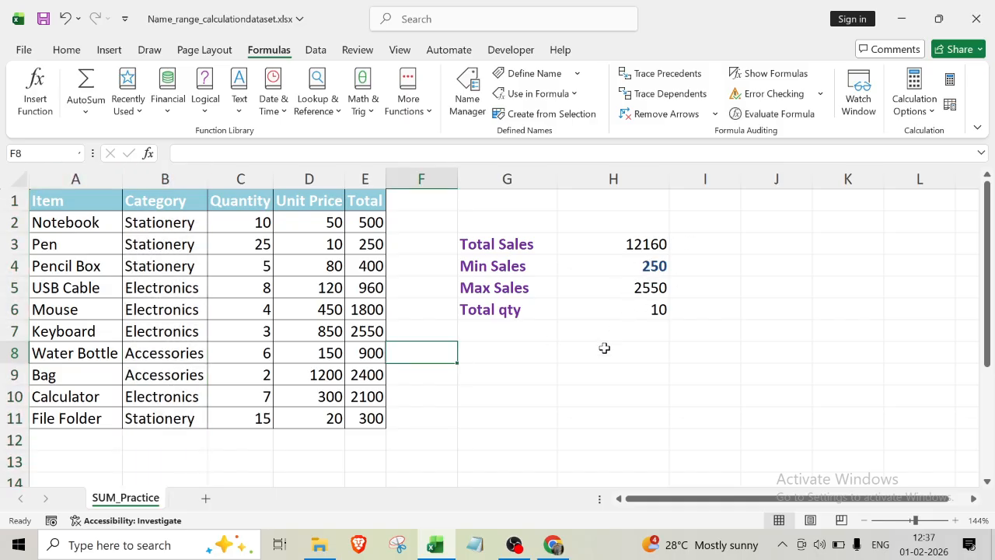
left_click(603, 390)
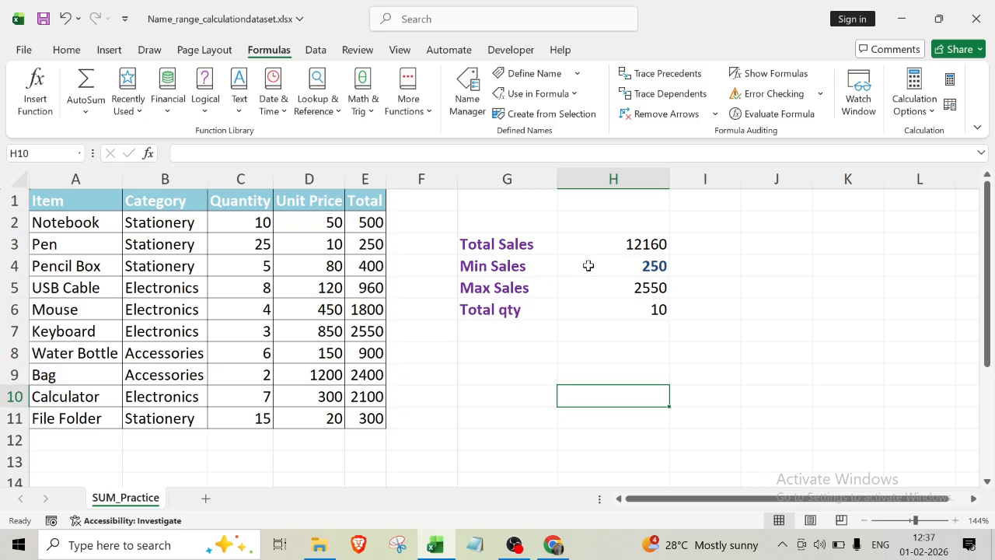
Delete the defined name Total in the Name Manager, confirm the deletion and return to the sheet
left_click(464, 101)
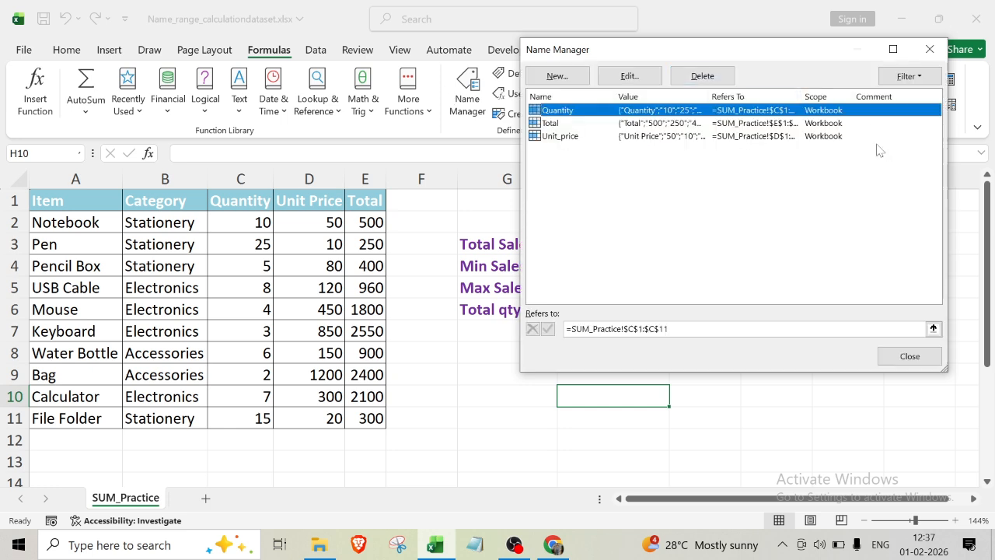
left_click(558, 125)
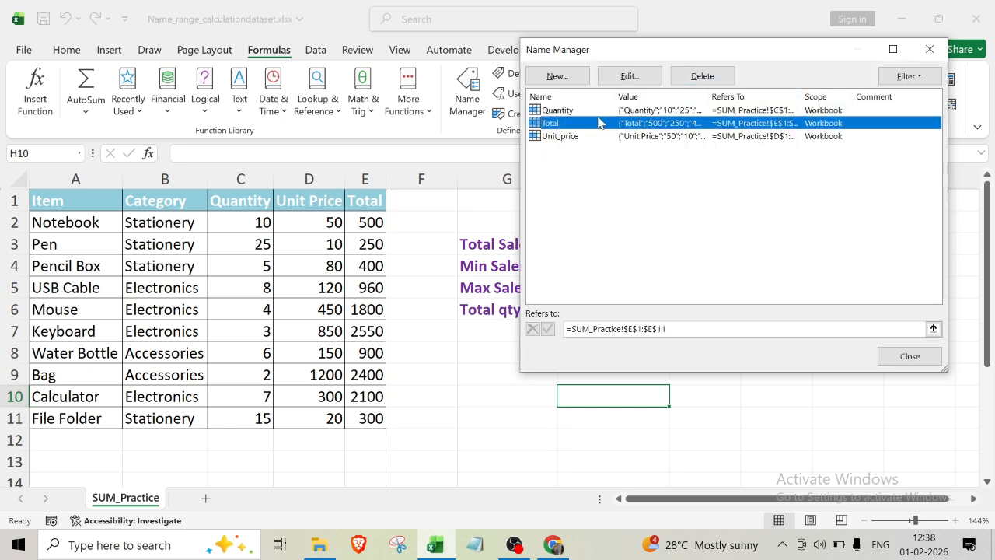
left_click(708, 75)
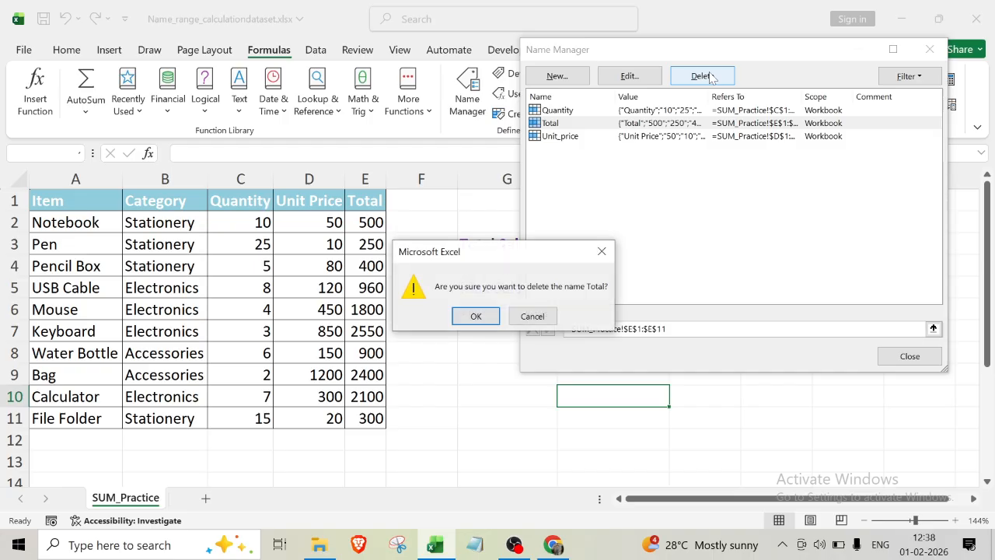
left_click(476, 316)
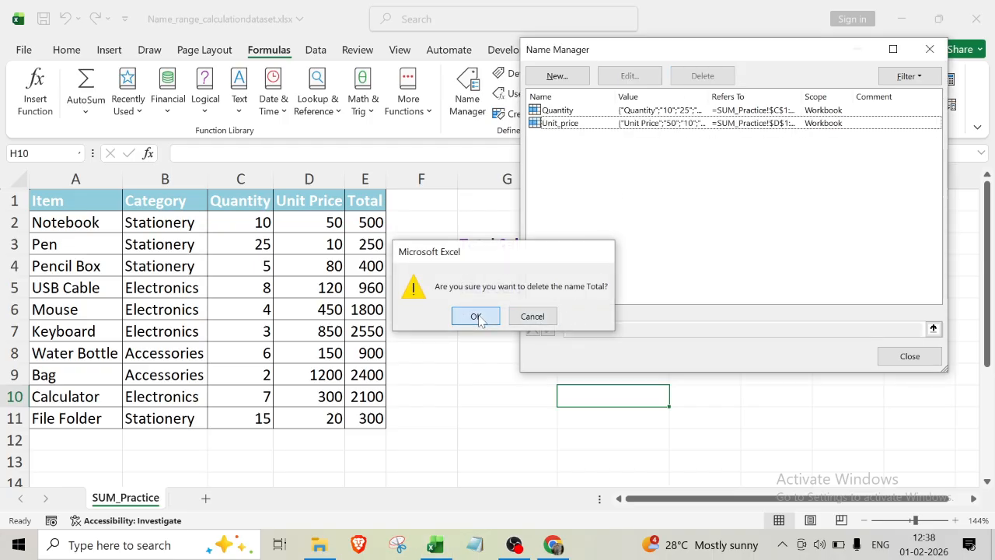
left_click(929, 49)
left_click(799, 329)
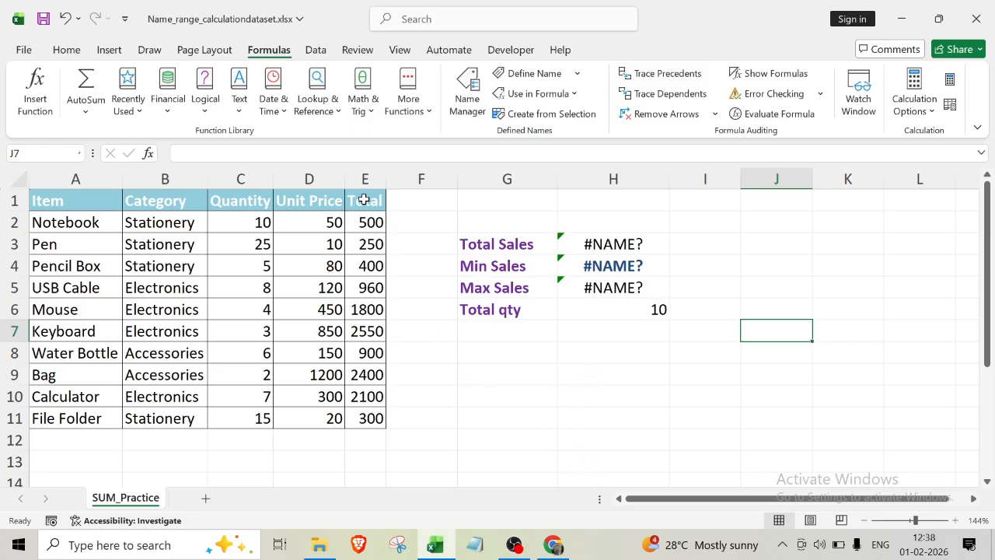
Create a named range from the selection E1:E11, using the top row value Total as its name
left_click_drag(363, 199, 368, 409)
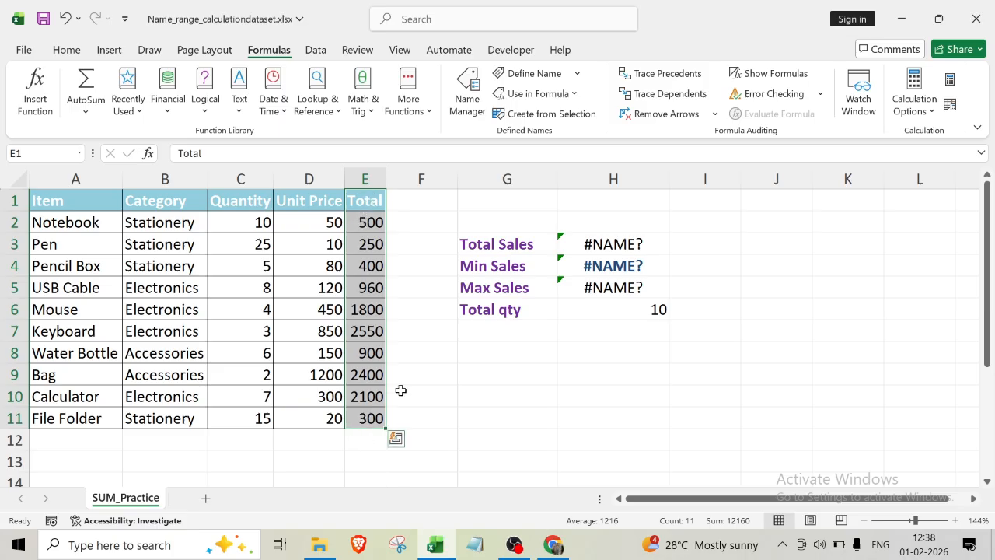
left_click(557, 117)
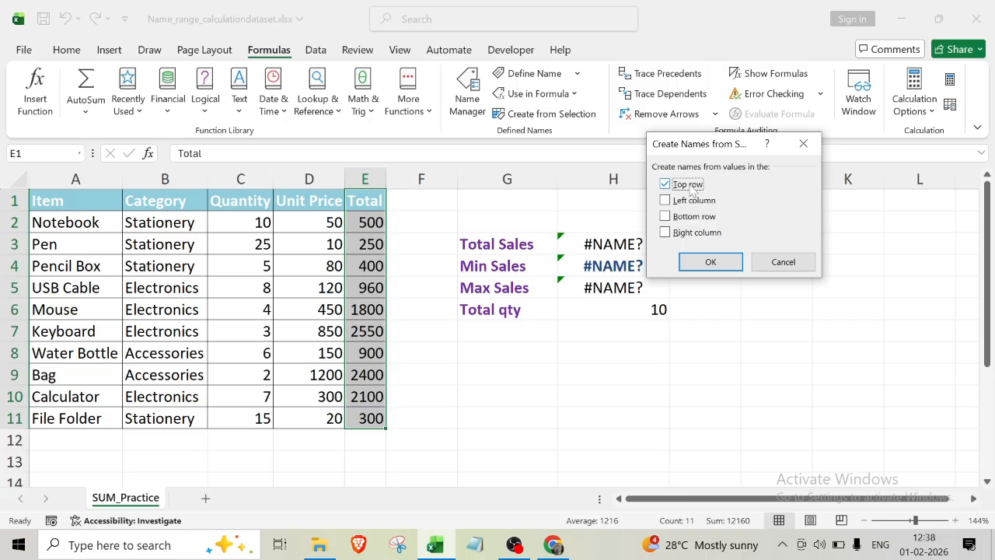
left_click(714, 262)
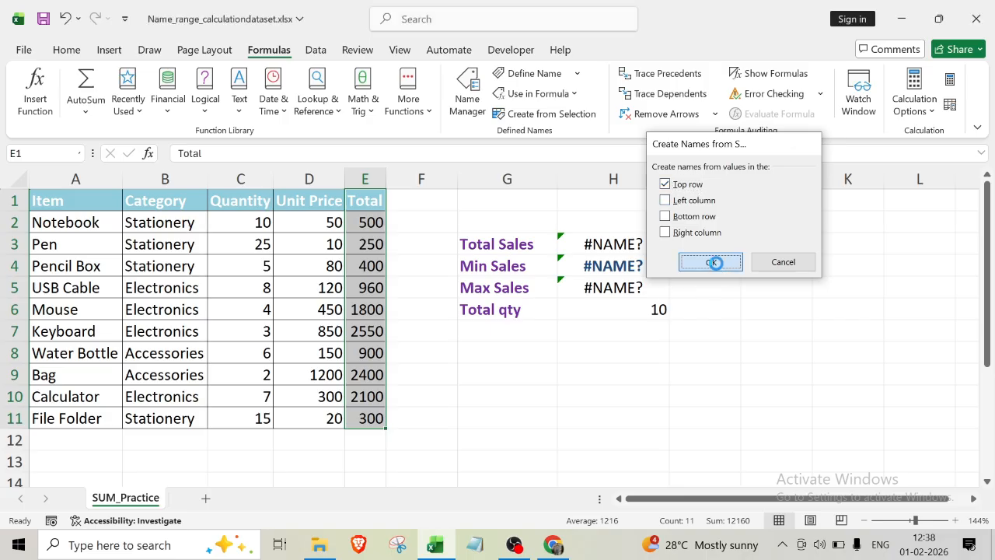
left_click(747, 375)
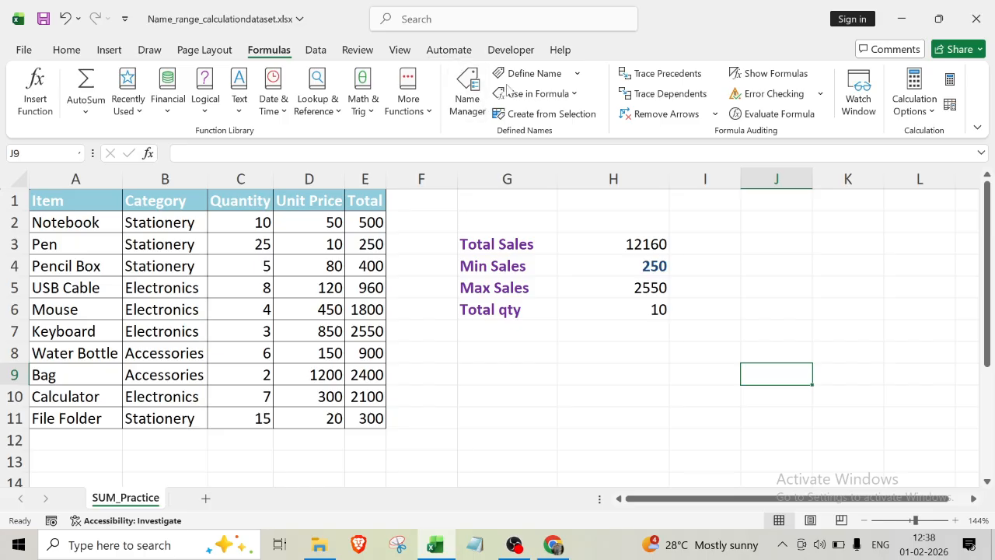
Delete the defined name Quantity in the Name Manager, confirm the deletion and return to the sheet
left_click(475, 106)
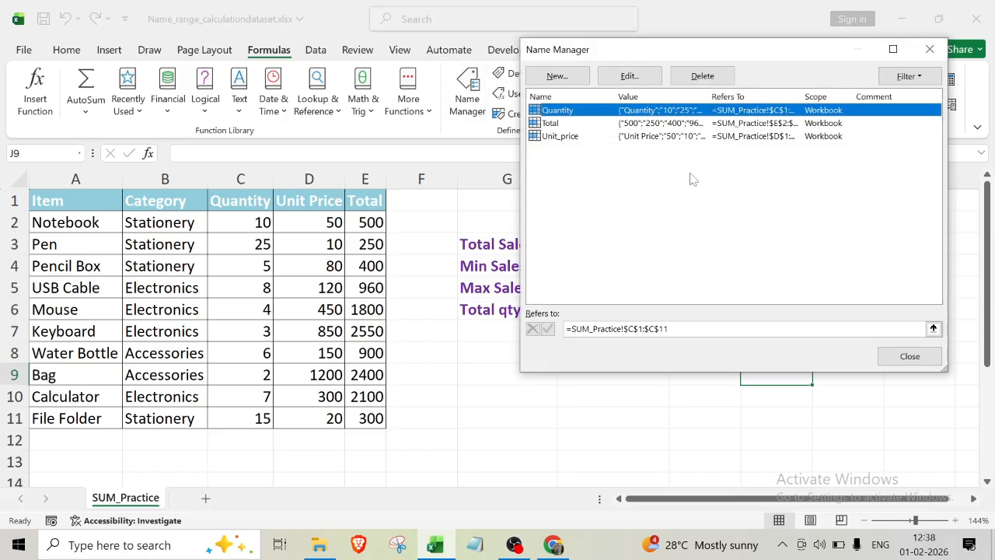
left_click(702, 75)
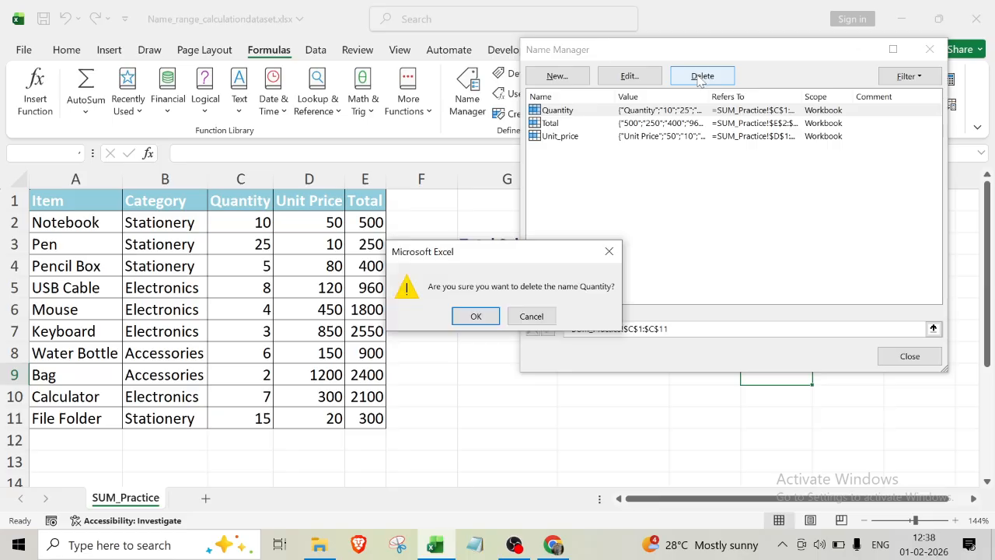
left_click(474, 316)
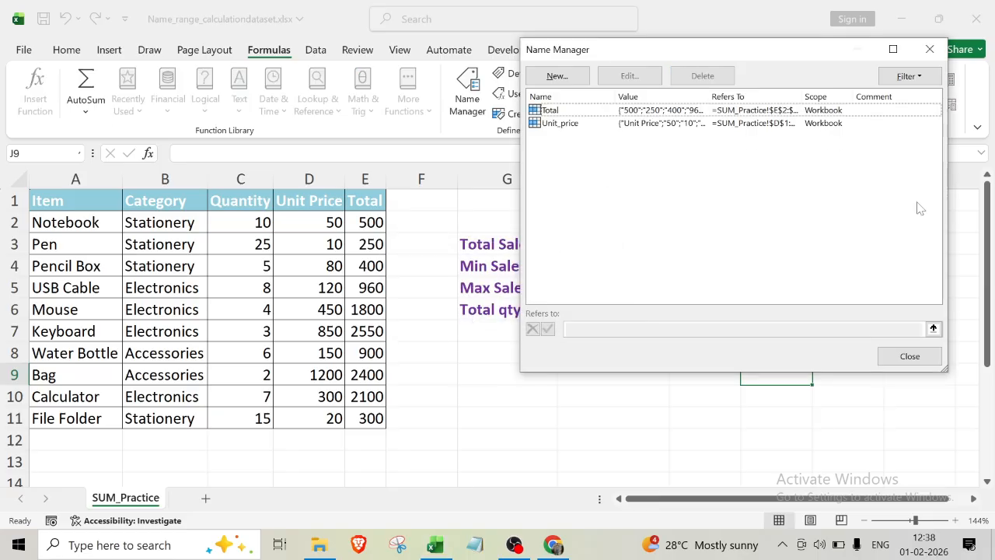
left_click(929, 49)
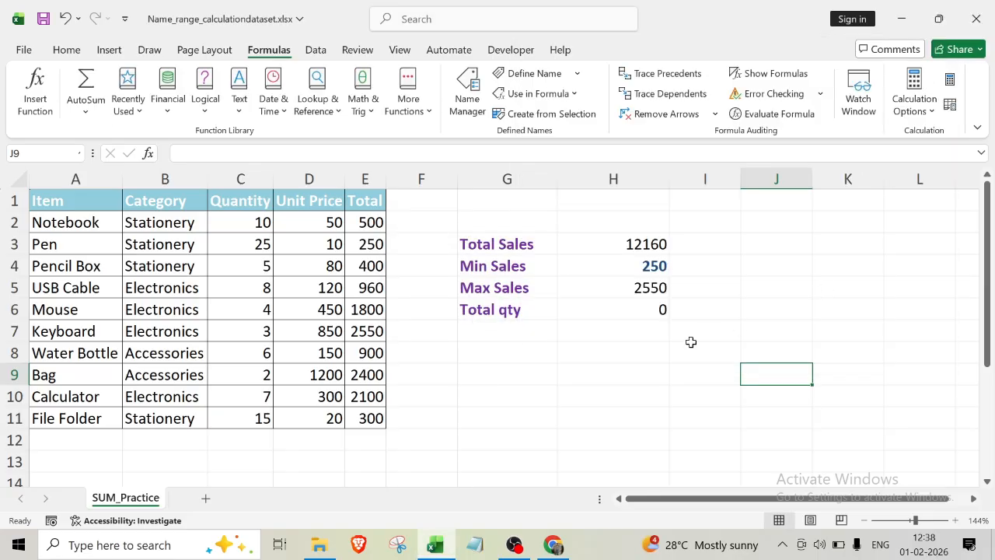
left_click(670, 360)
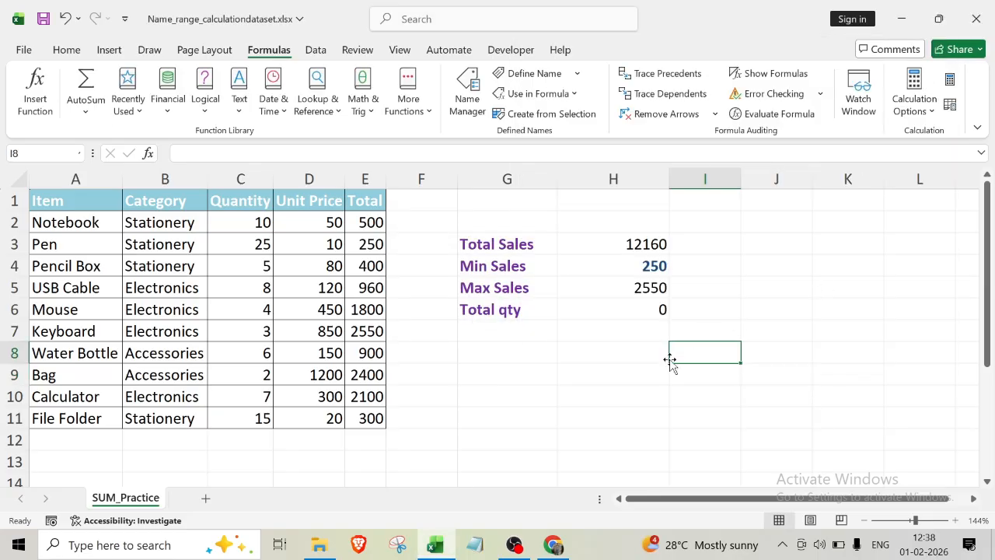
Change the Total qty formula in H6 to =COUNT(C2:C11), replacing the defined name with the direct cell range
left_click(638, 311)
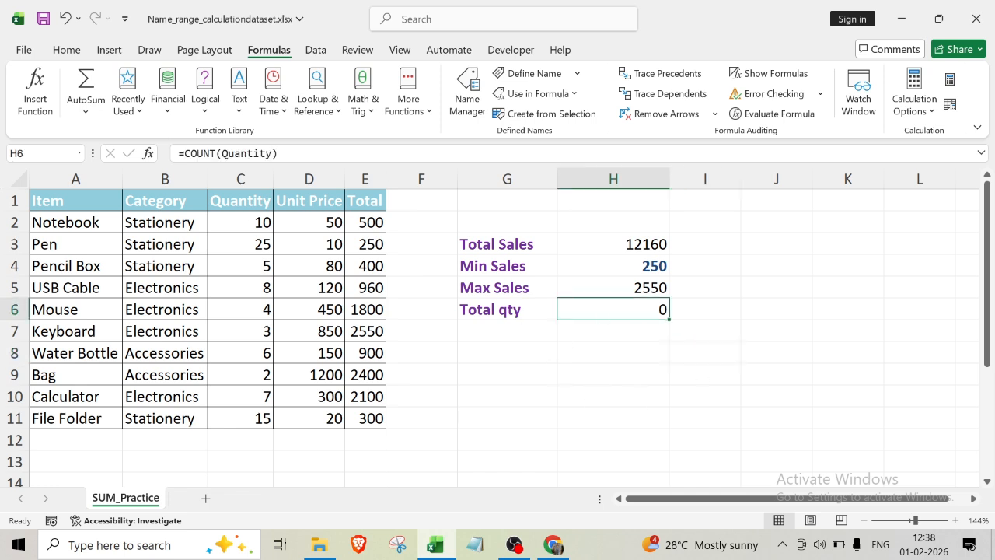
left_click(278, 153)
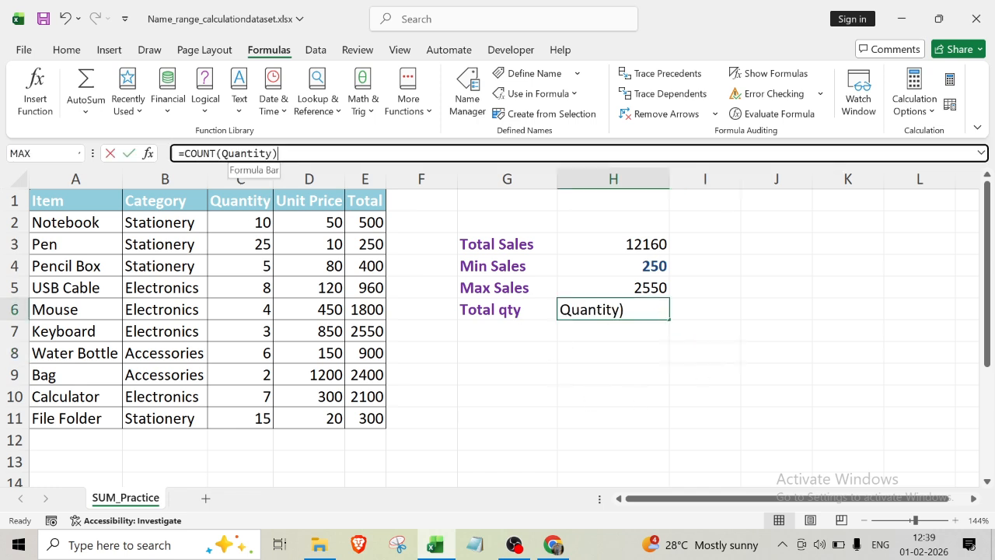
key("BackSpace")
key("BackSpace")
key("BackSpace")
key("BackSpace")
key("BackSpace")
key("BackSpace")
key("BackSpace")
key("BackSpace")
key("BackSpace")
key("BackSpace")
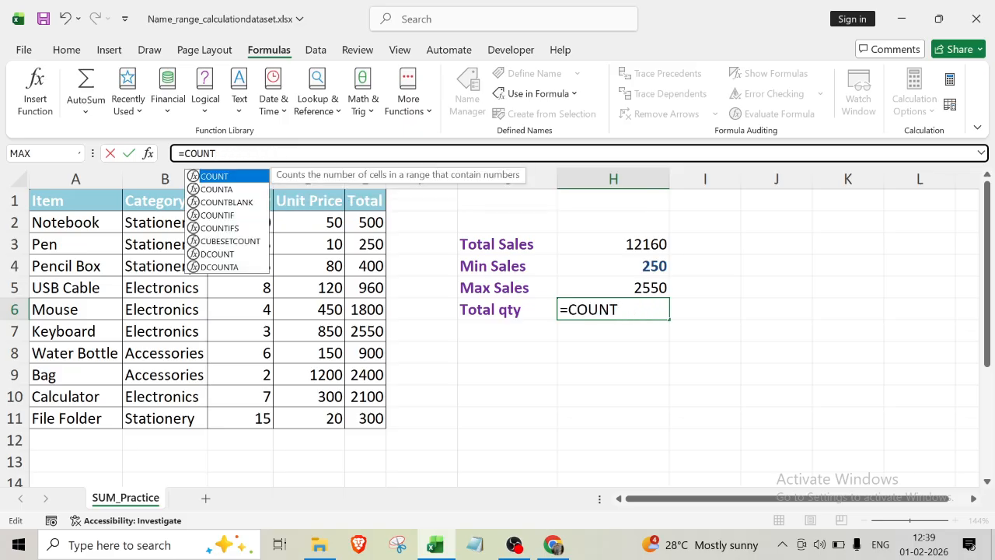
type("(")
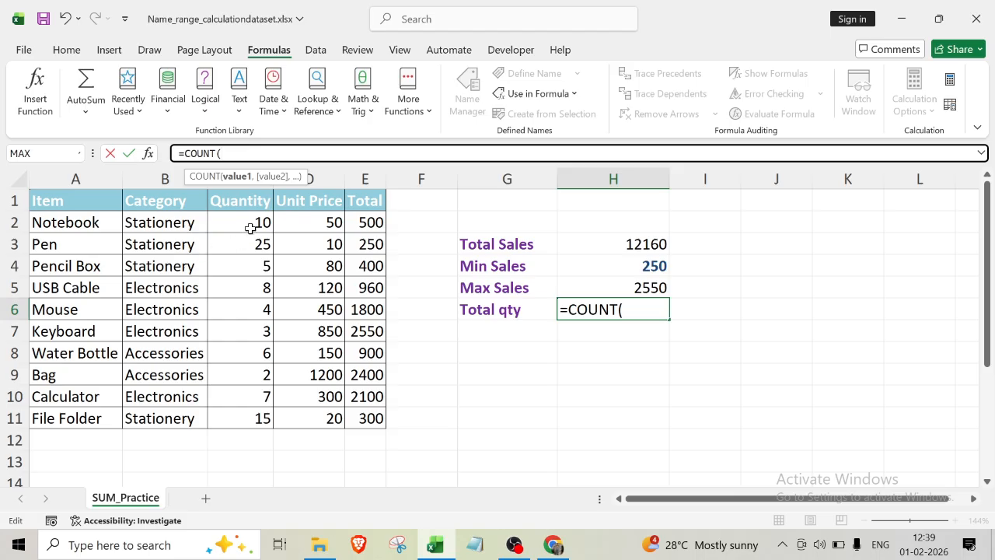
left_click_drag(248, 223, 260, 410)
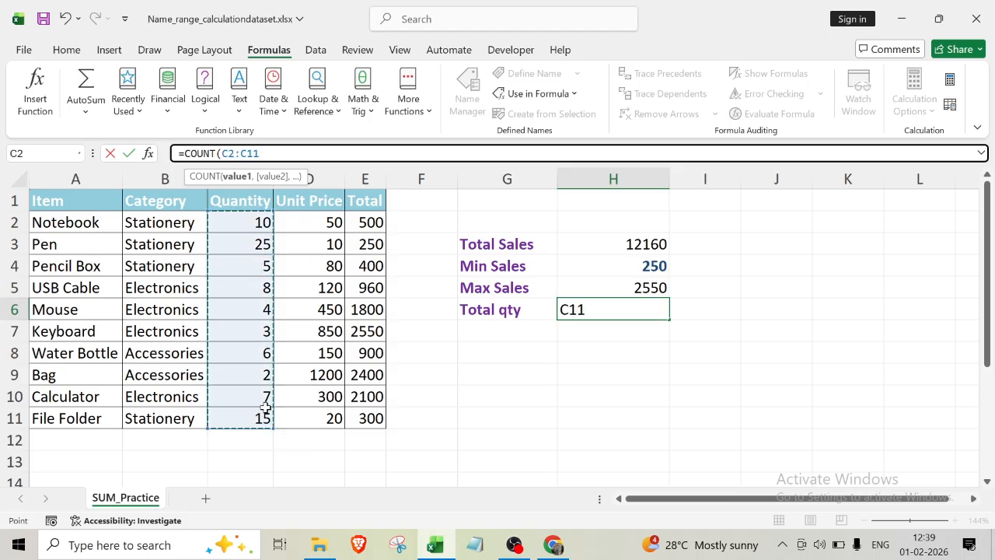
type(")")
key("Return")
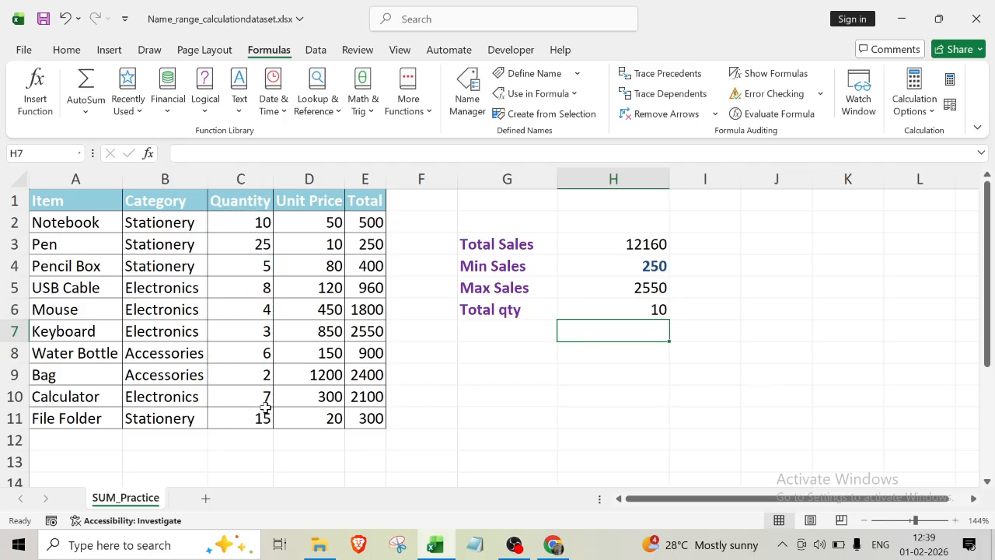
left_click(550, 412)
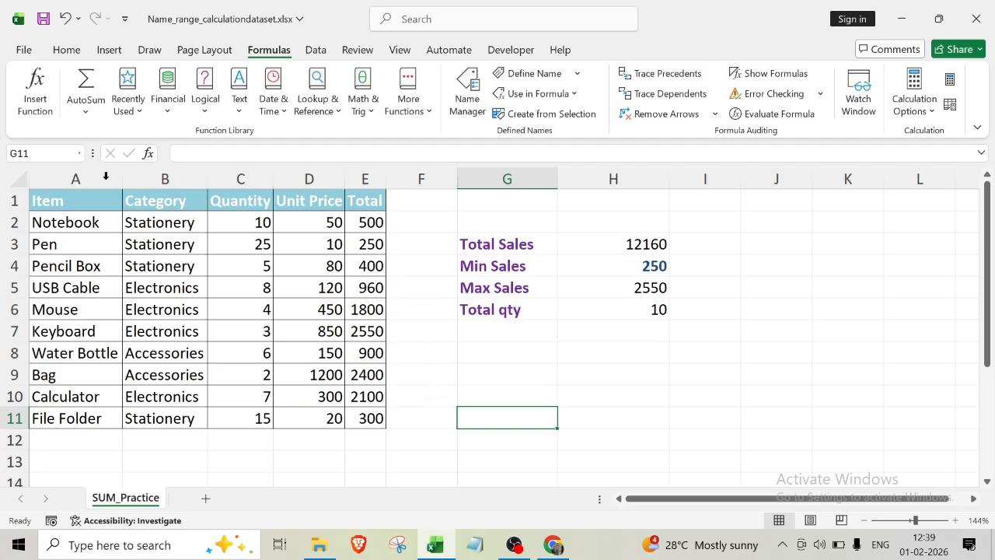
left_click(163, 179)
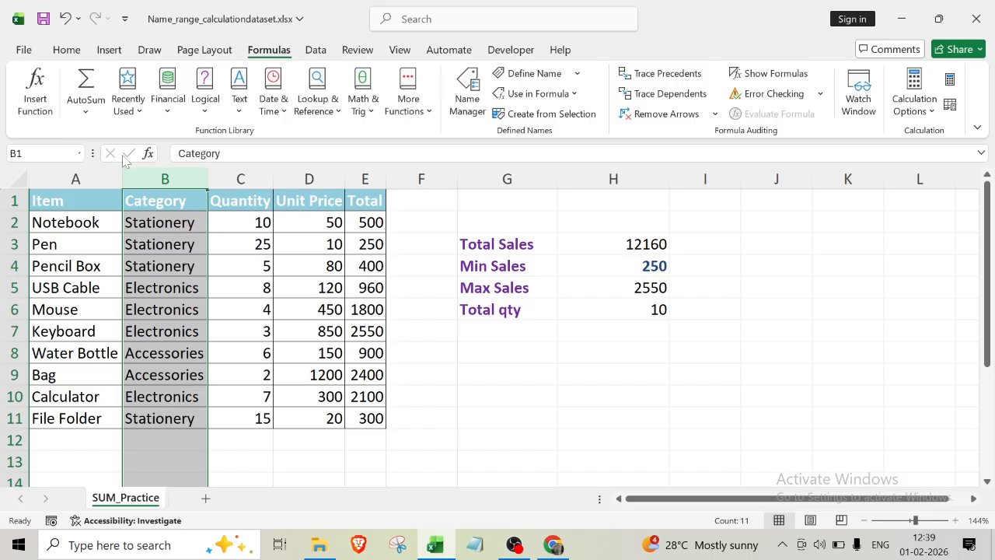
left_click(500, 384)
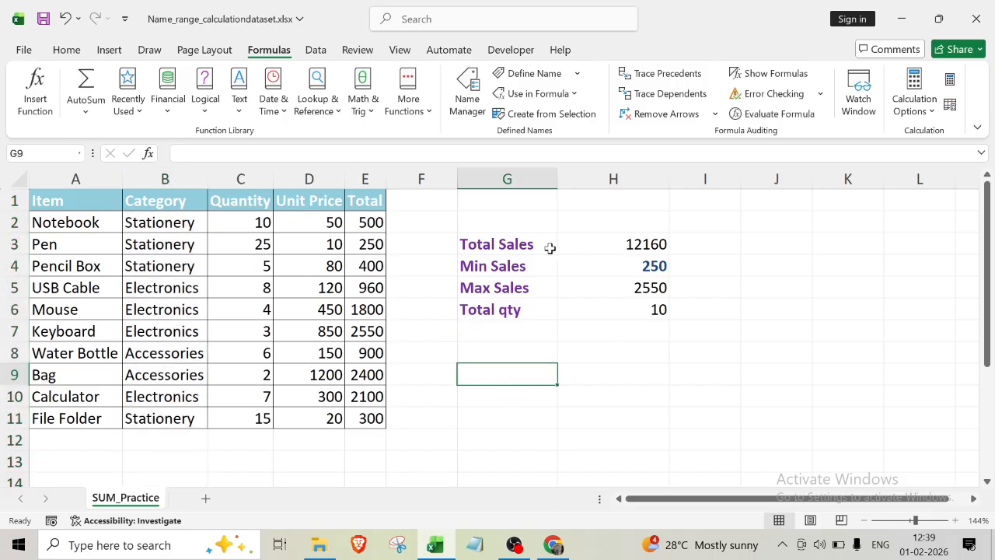
scroll(613, 389, "down", 3)
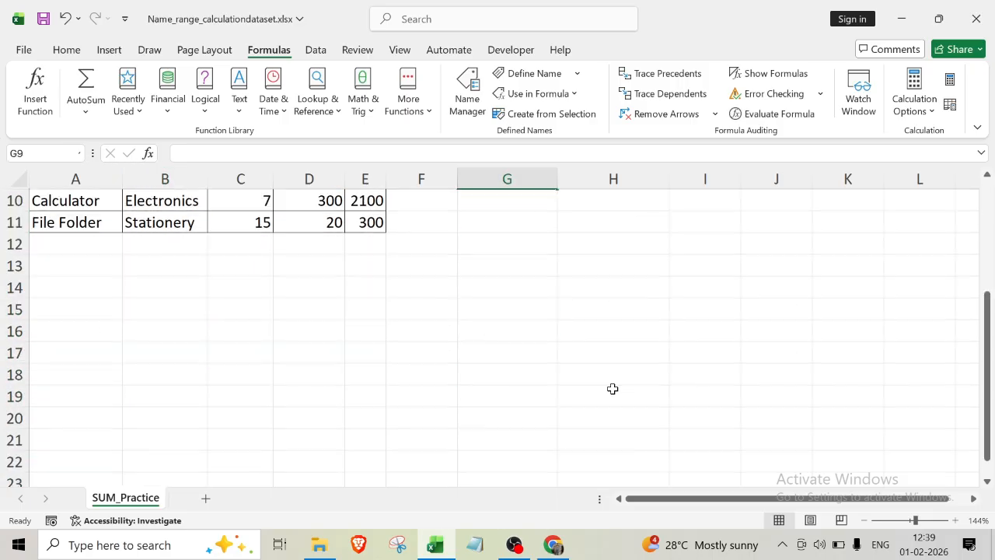
scroll(613, 389, "up", 3)
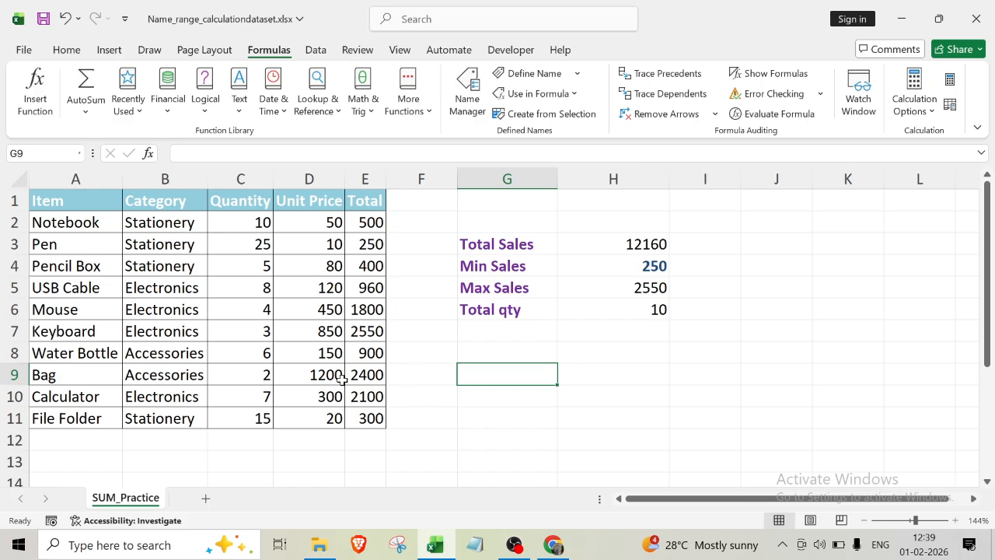
scroll(580, 358, "down", 1)
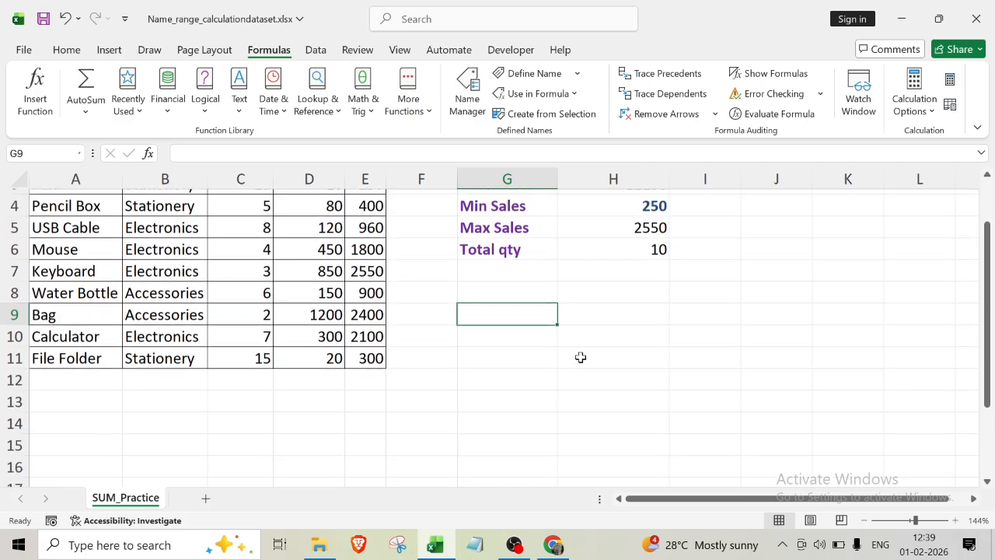